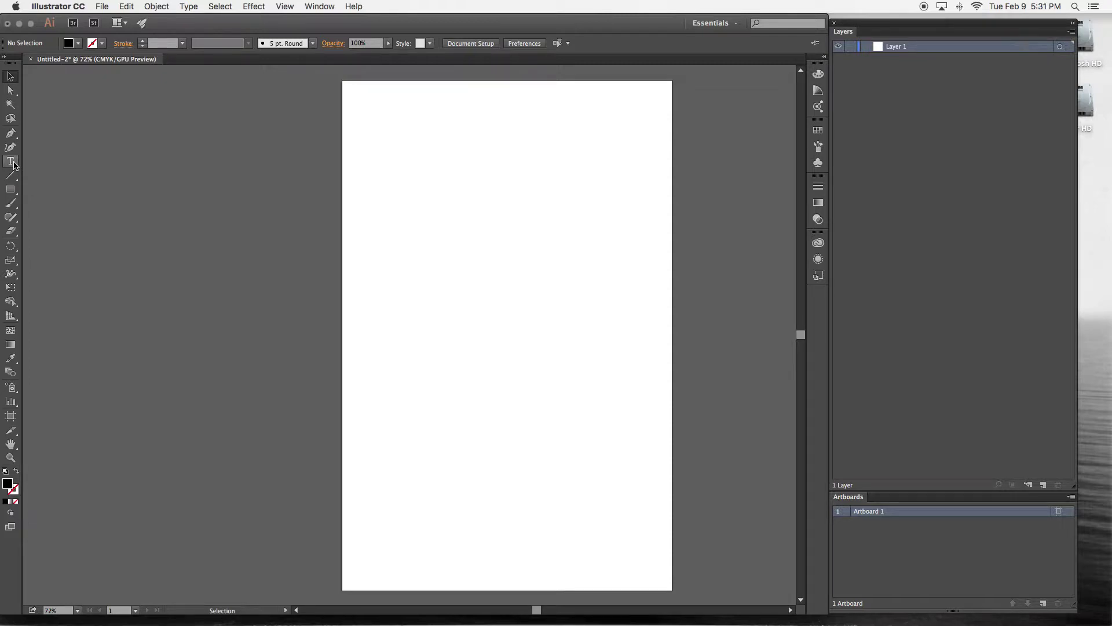
# Draw an area text box in the upper part of the artboard and fill it with random placeholder letters.
pyautogui.click(14, 165)
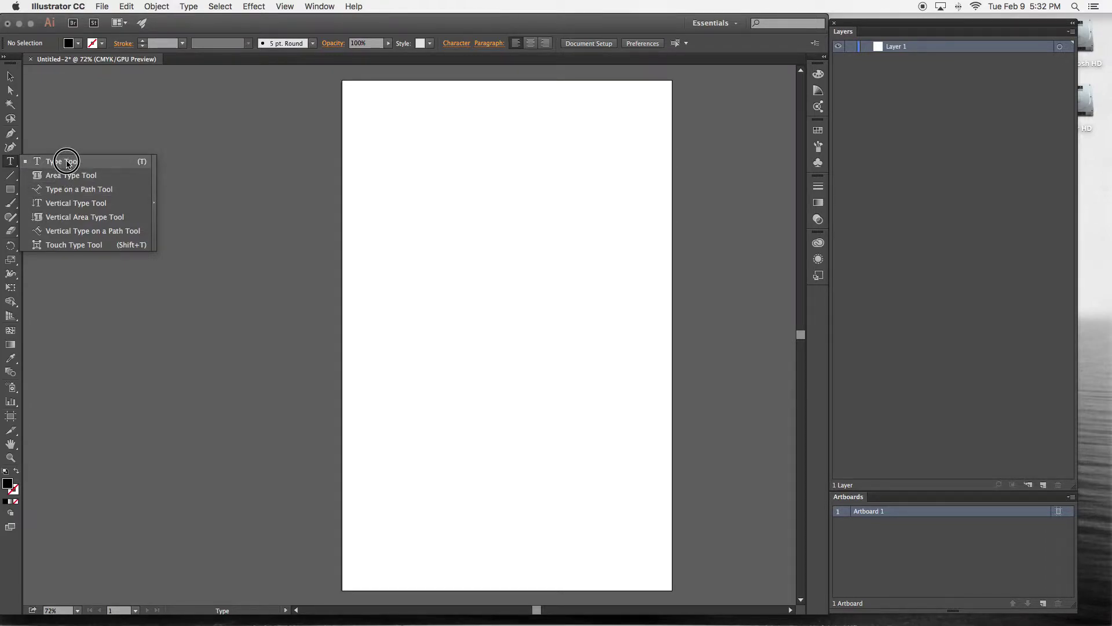
pyautogui.click(66, 162)
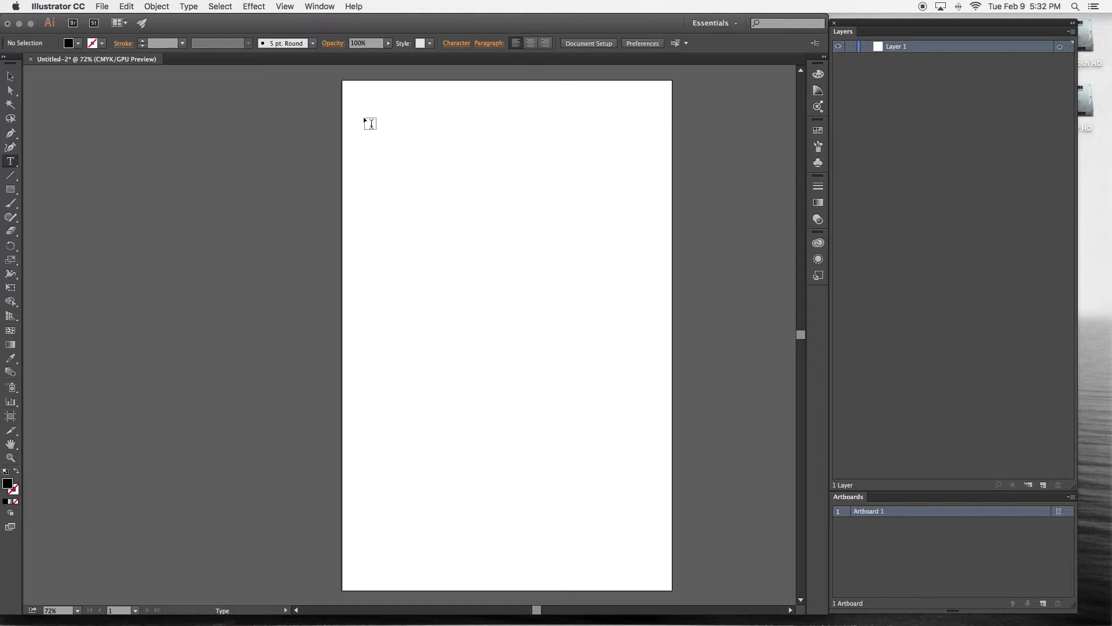
pyautogui.moveTo(364, 118); pyautogui.dragTo(518, 240)
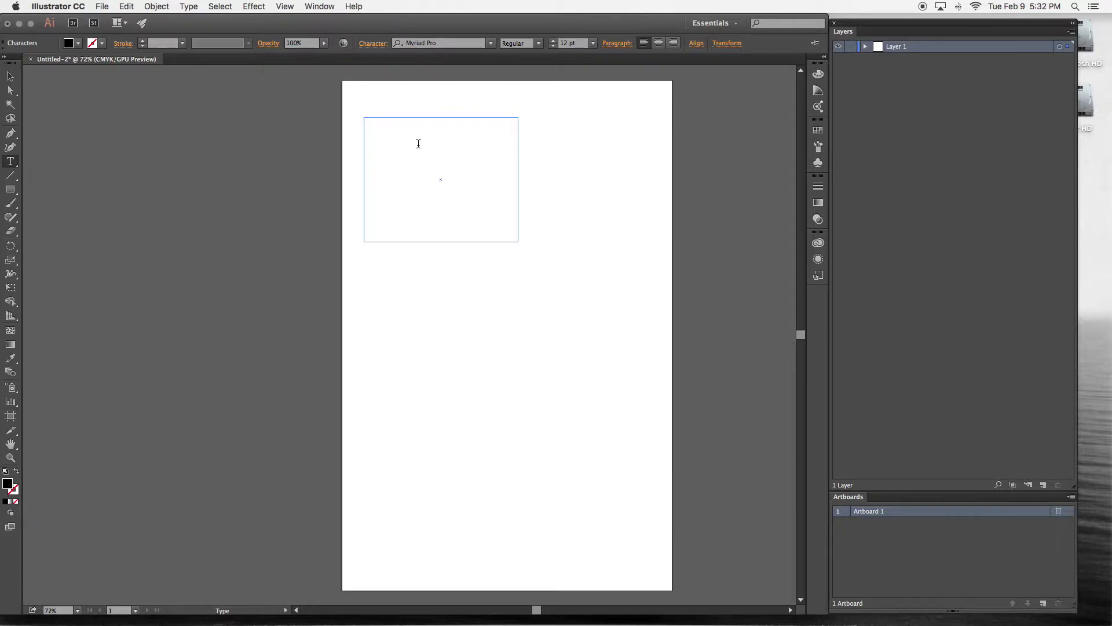
pyautogui.write('fkekgeqngpiepegpowpogpoepogepofpoefpozeoppezgpoegporopgporgoprbgrogorgorgopeopgepogeopgpoegpoopgjropg')
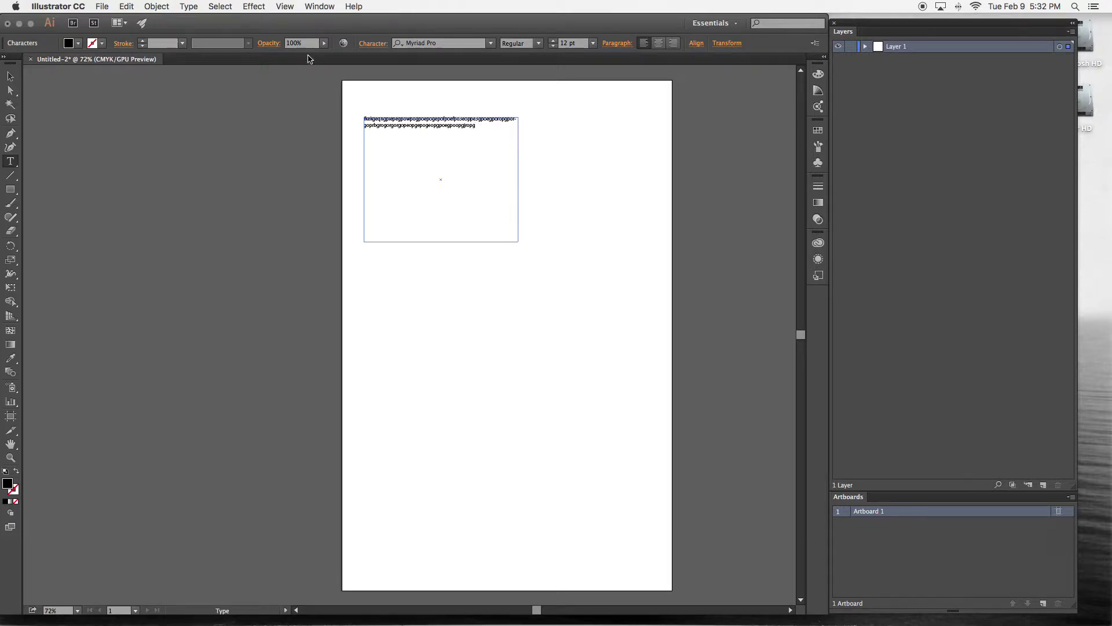
# Resize the placeholder text box into a narrow, taller column, then delete it.
pyautogui.click(7, 81)
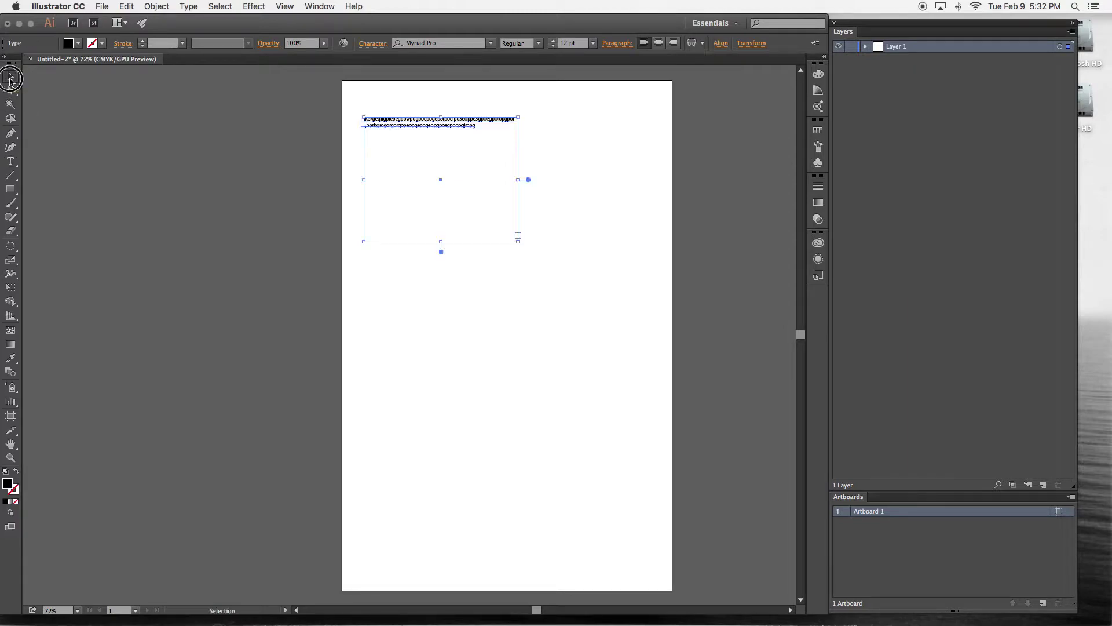
pyautogui.click(519, 243)
pyautogui.moveTo(519, 243); pyautogui.dragTo(405, 282)
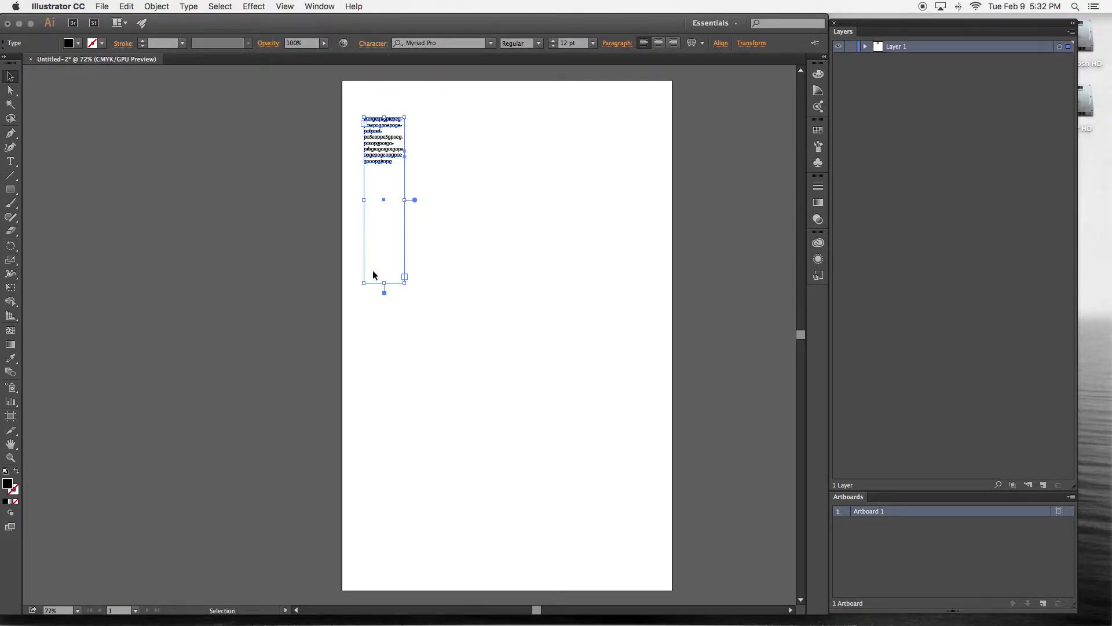
pyautogui.press('Delete')
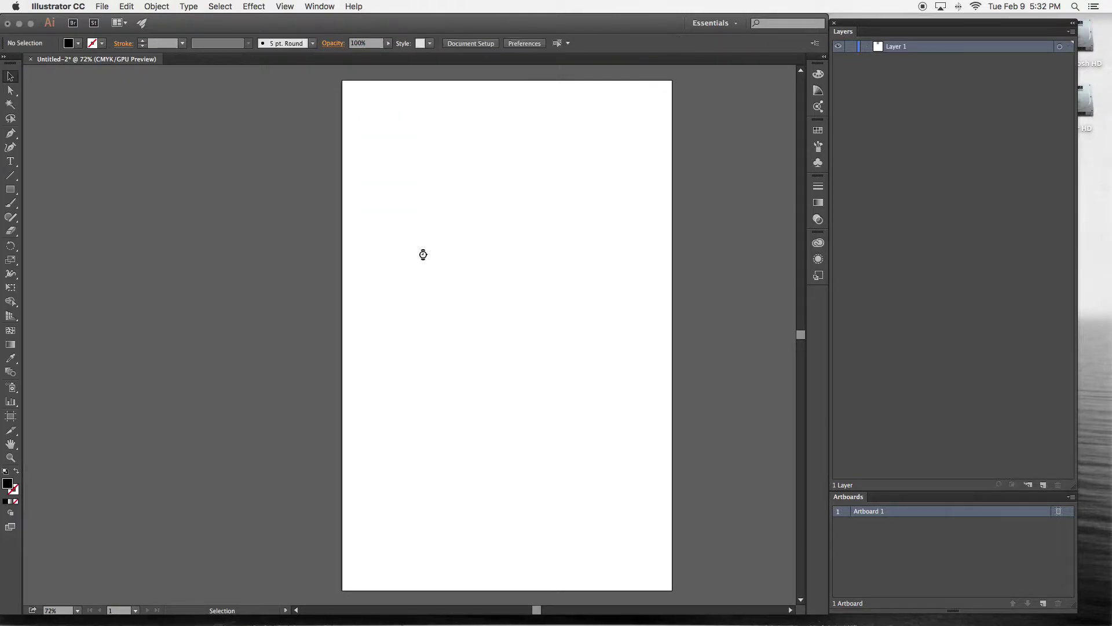
# Start a point text object near the top of the artboard with the font size set to 150 pt.
pyautogui.moveTo(13, 168); pyautogui.dragTo(45, 161)
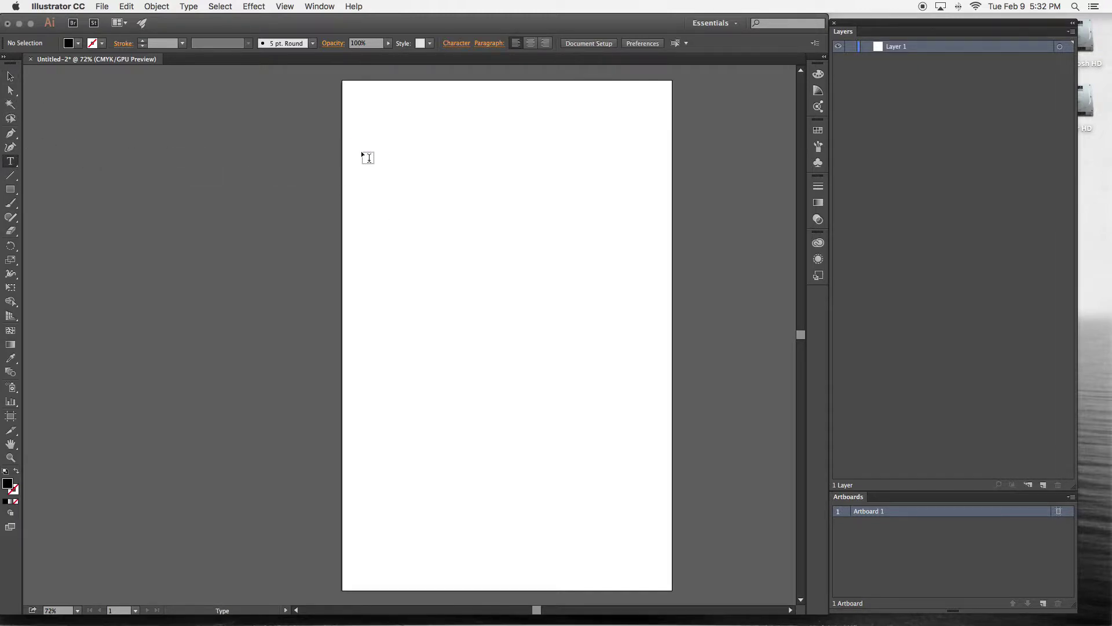
pyautogui.click(404, 147)
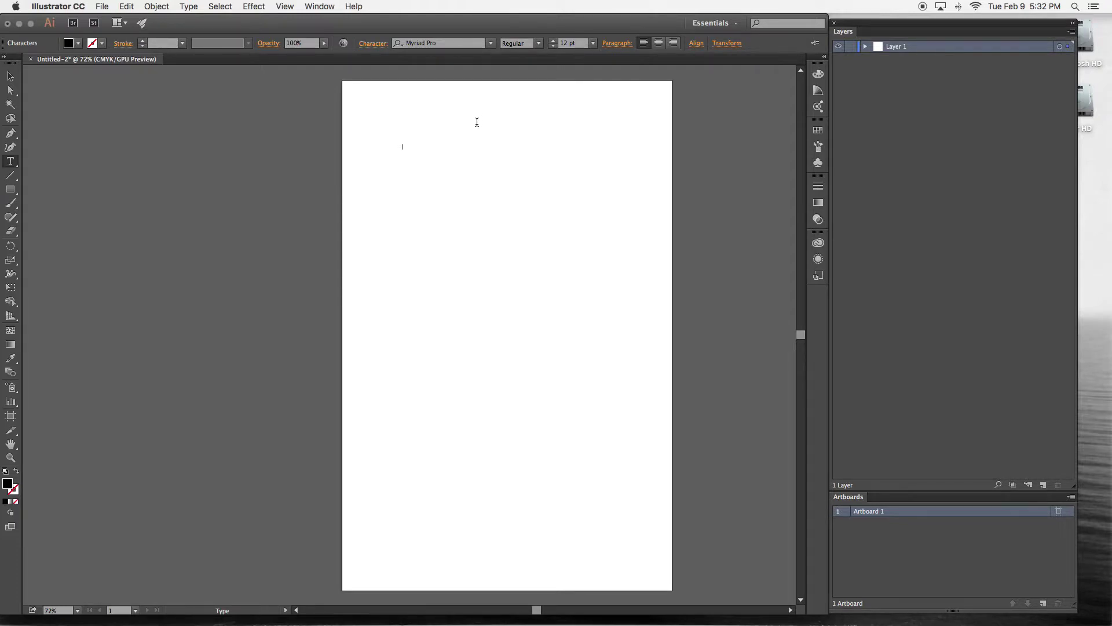
pyautogui.click(592, 44)
pyautogui.press('Escape')
pyautogui.click(567, 43)
pyautogui.press('BackSpace')
pyautogui.press('BackSpace')
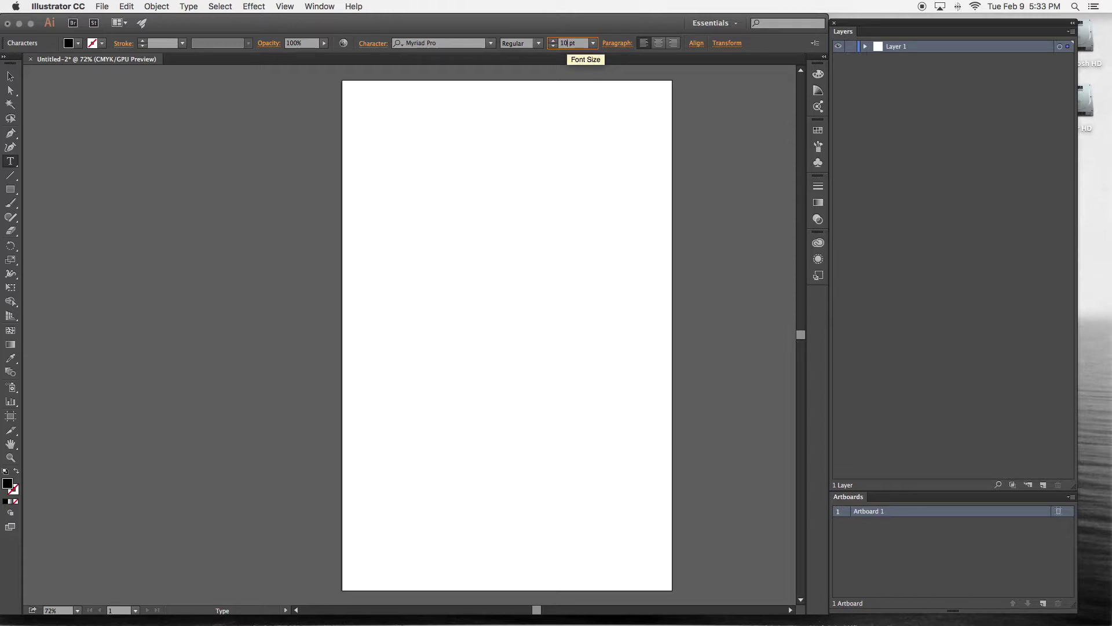
pyautogui.write('10')
pyautogui.press('BackSpace')
pyautogui.write('50')
pyautogui.press('Return')
# Set the new text's font to Impact.
pyautogui.click(491, 43)
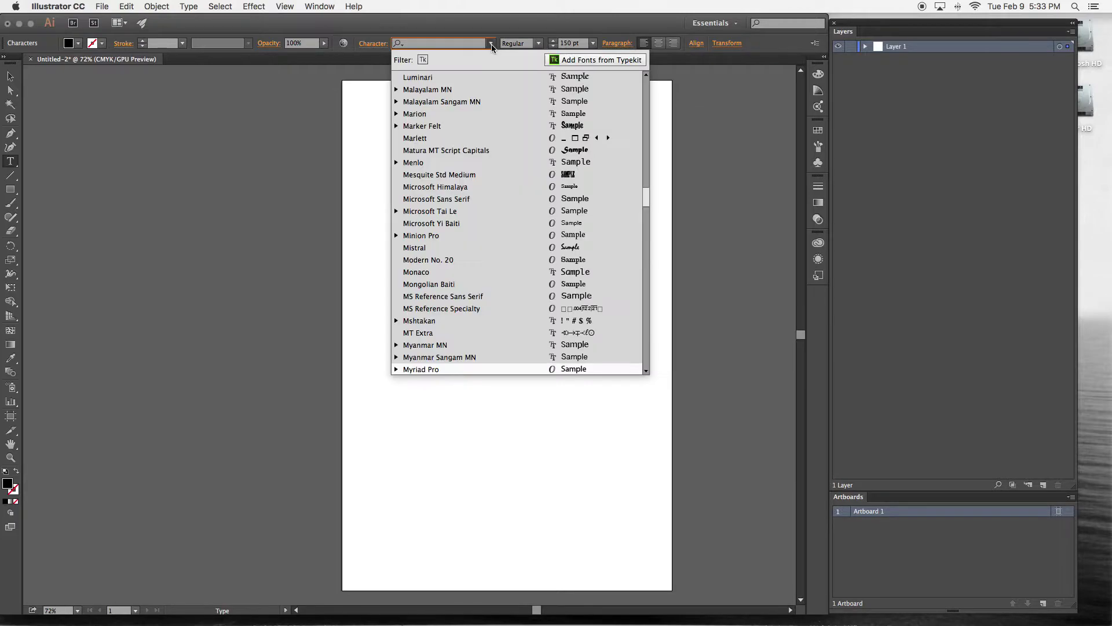
pyautogui.scroll(5, 493, 278)
pyautogui.scroll(6, 492, 279)
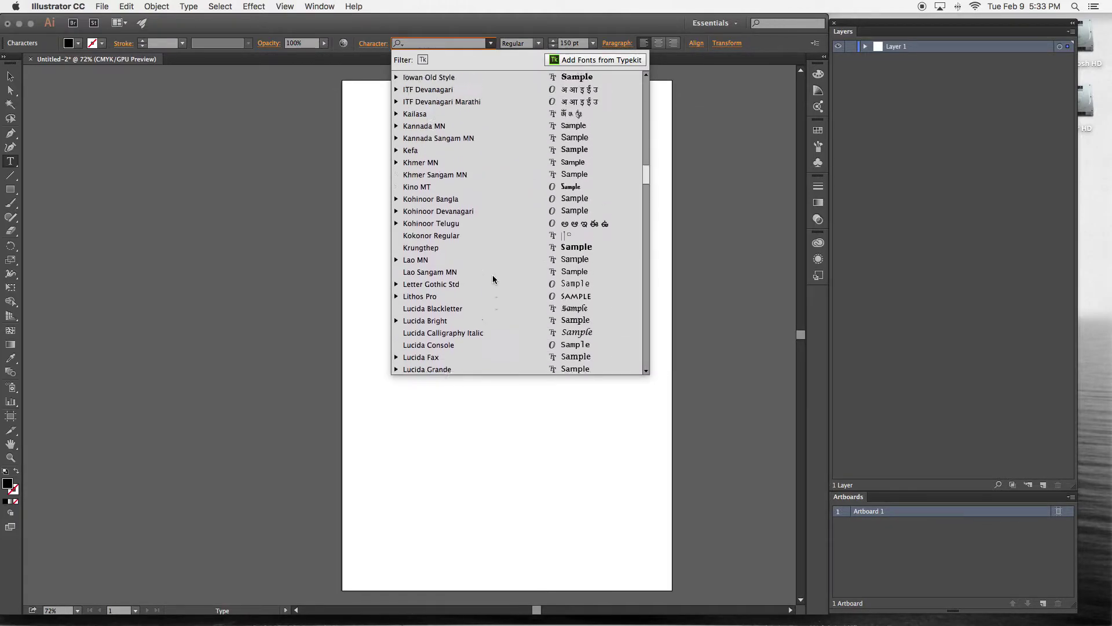
pyautogui.click(436, 188)
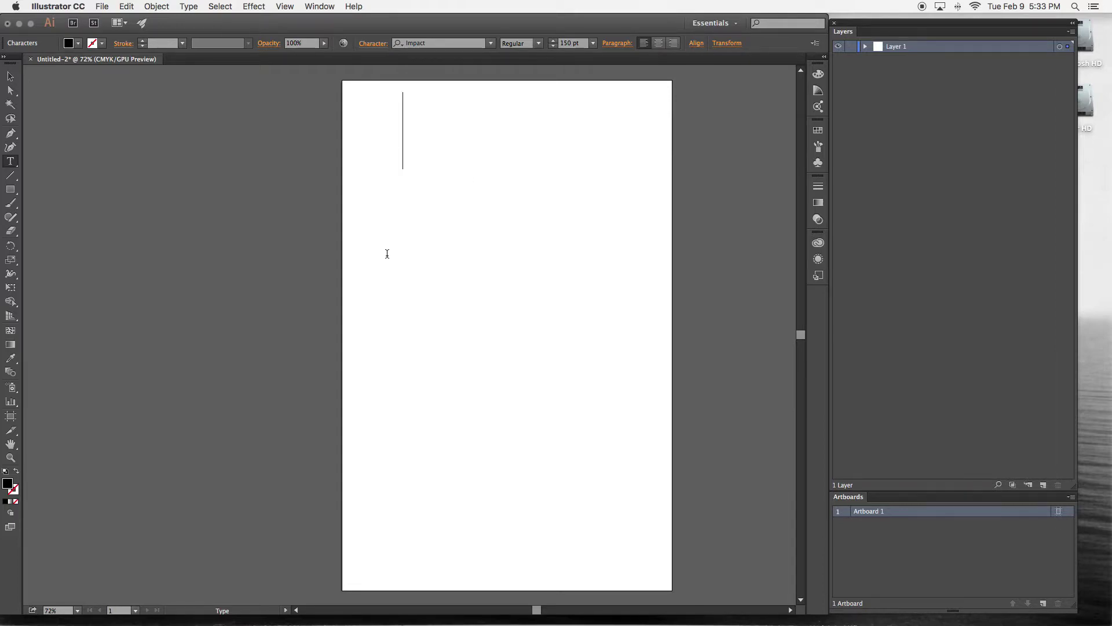
# Enter the poster text BUY YOUR YEARBOOKS NOW in capitals, with each word on its own line.
pyautogui.write('buy')
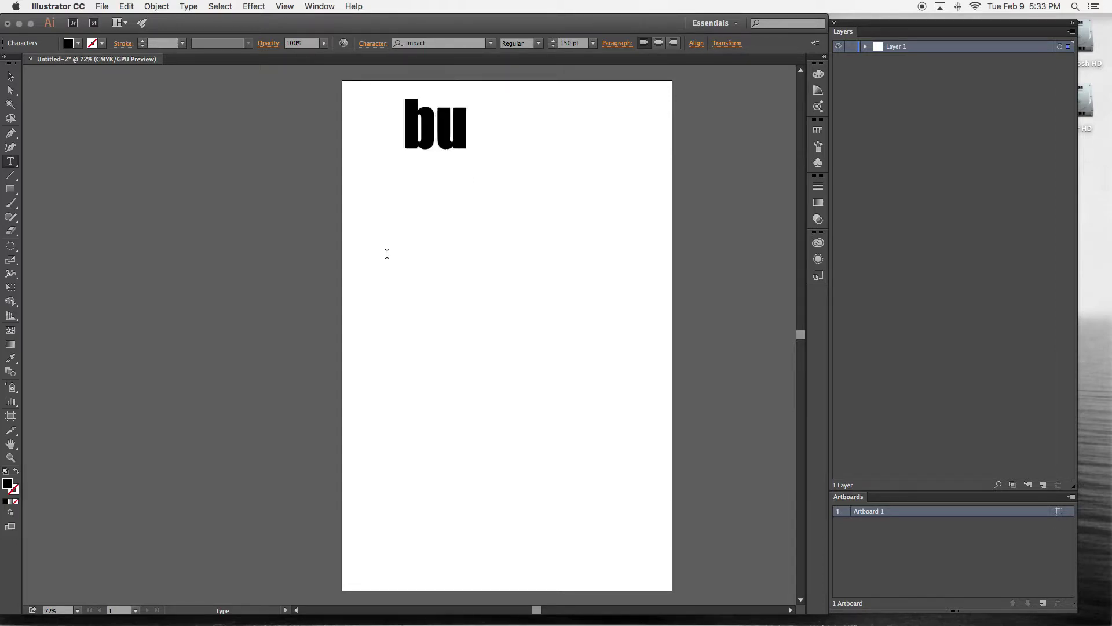
pyautogui.press('BackSpace')
pyautogui.press('BackSpace')
pyautogui.press('BackSpace')
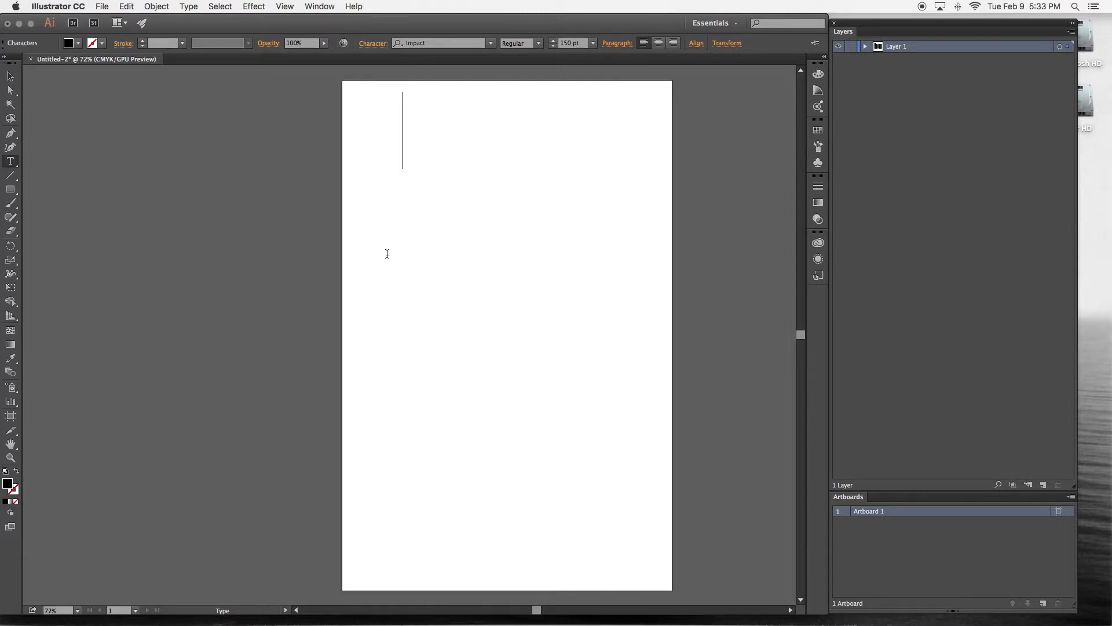
pyautogui.write('BUY')
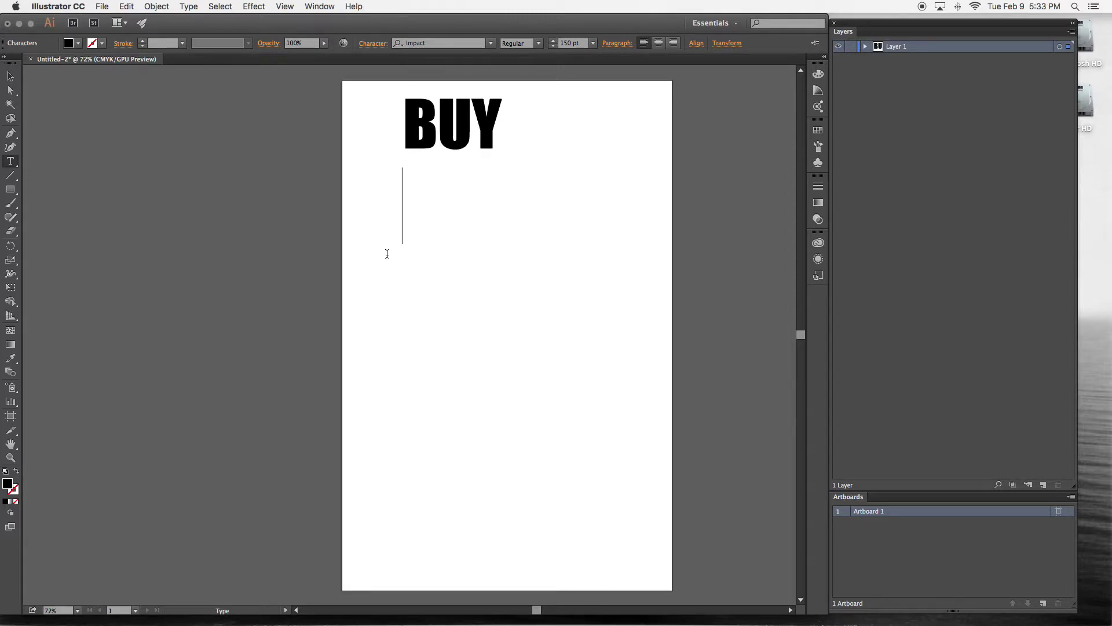
pyautogui.press('Return')
pyautogui.write('YOUR')
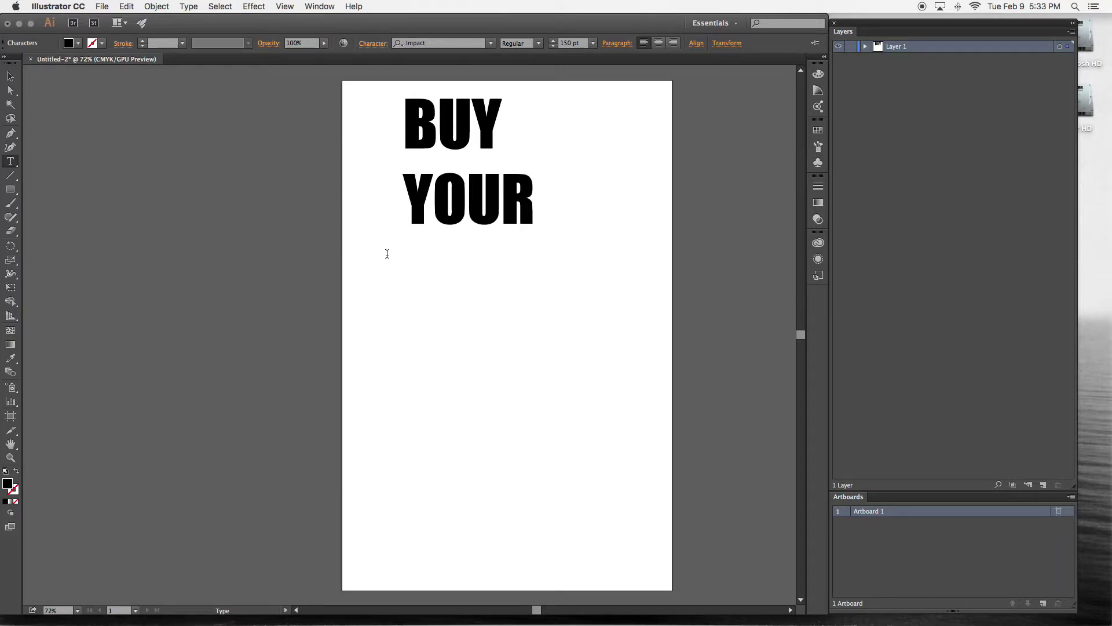
pyautogui.press('Return')
pyautogui.write('YEAR')
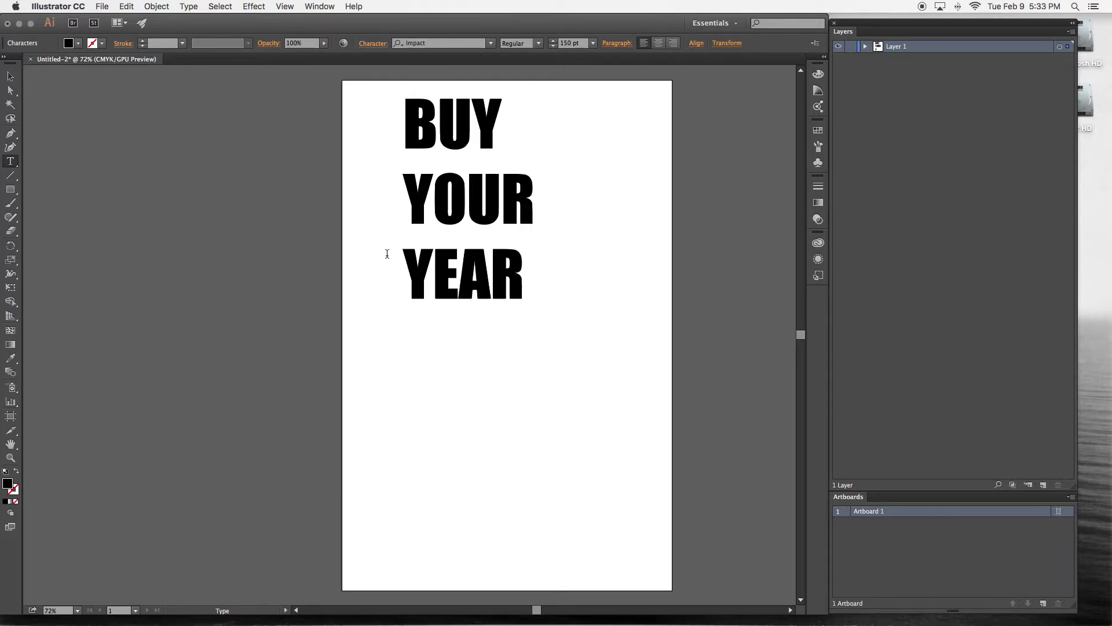
pyautogui.write('BOOKS')
pyautogui.press('Return')
pyautogui.write('NOW')
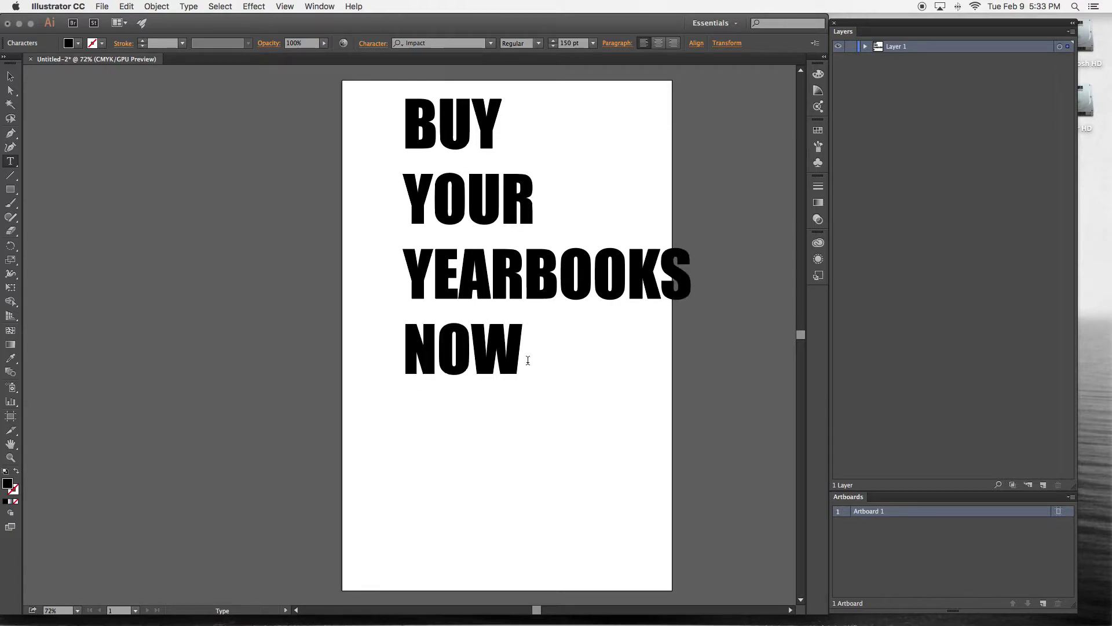
# Move the text block to the artboard's upper-left corner and stretch it to nearly the full page width and height.
pyautogui.moveTo(524, 360); pyautogui.dragTo(394, 122)
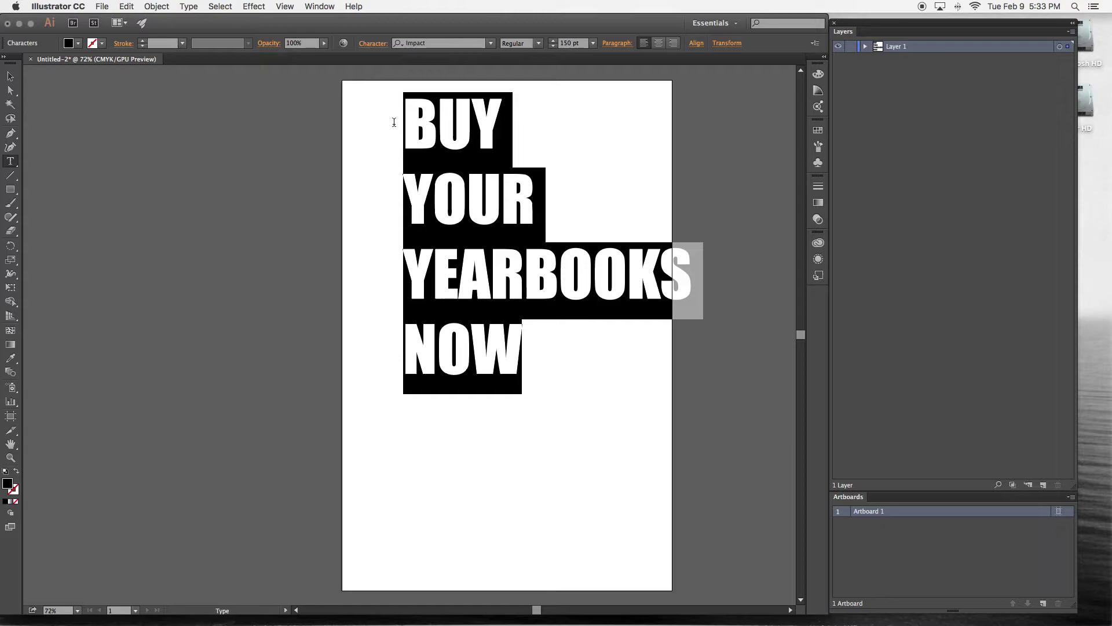
pyautogui.click(10, 76)
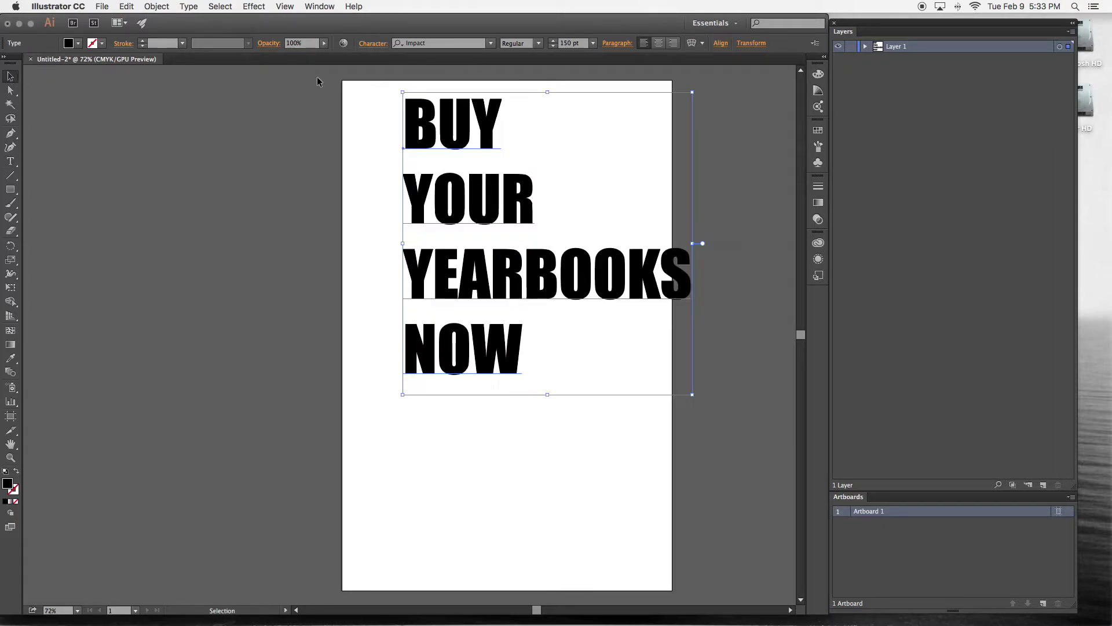
pyautogui.moveTo(445, 143); pyautogui.dragTo(398, 129)
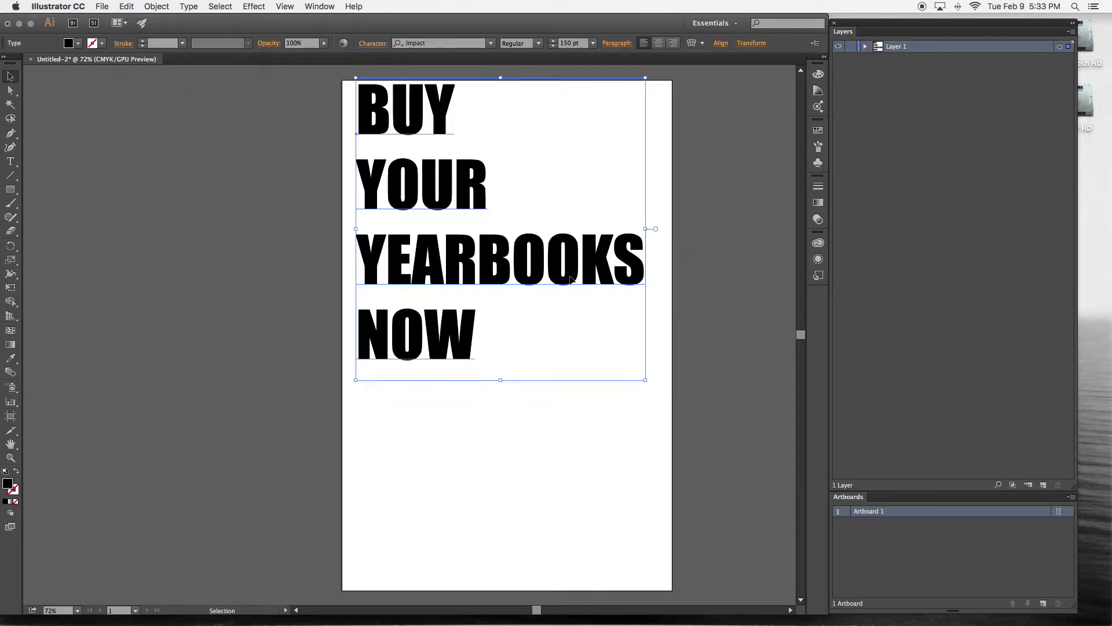
pyautogui.moveTo(644, 382); pyautogui.dragTo(658, 578)
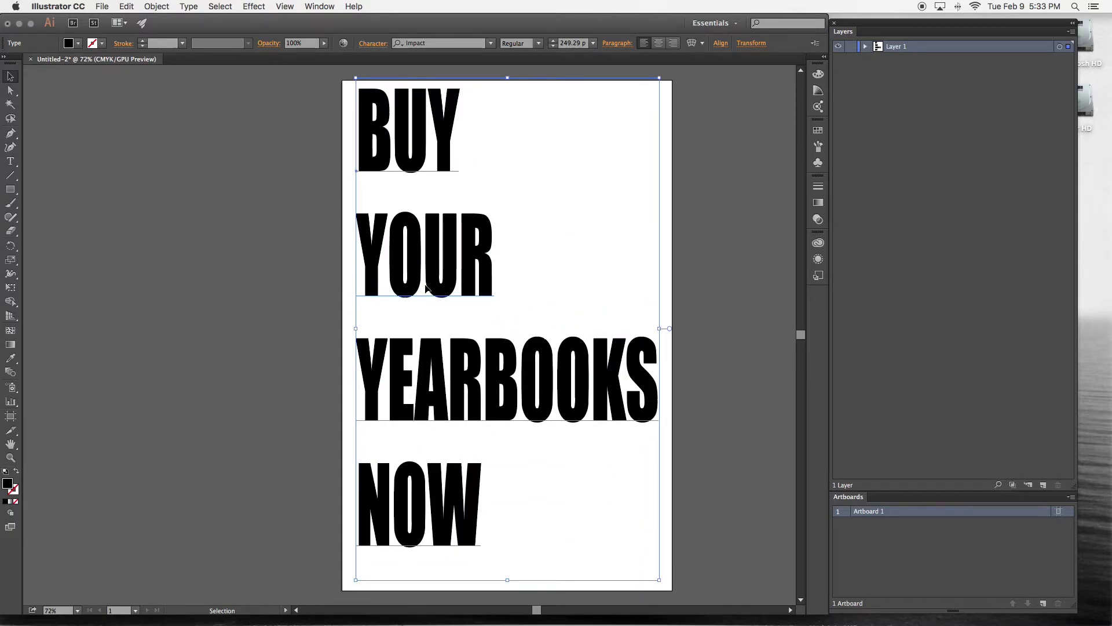
pyautogui.moveTo(512, 78); pyautogui.dragTo(506, 80)
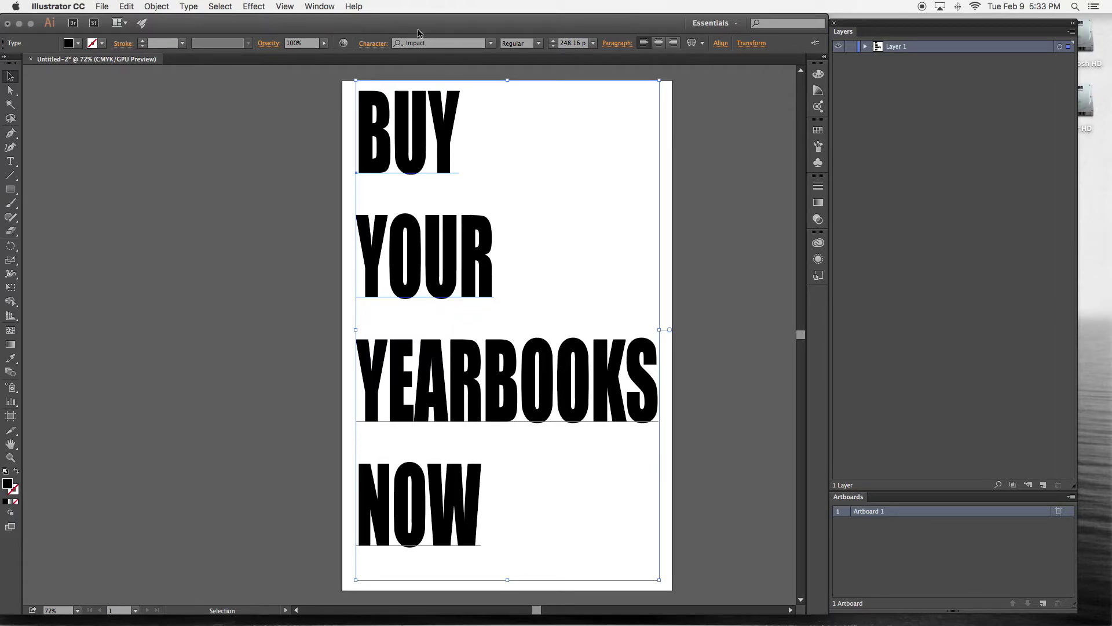
# Tighten the text's leading to 208 pt and fine-tune its tracking so the longest word spans the page.
pyautogui.click(380, 46)
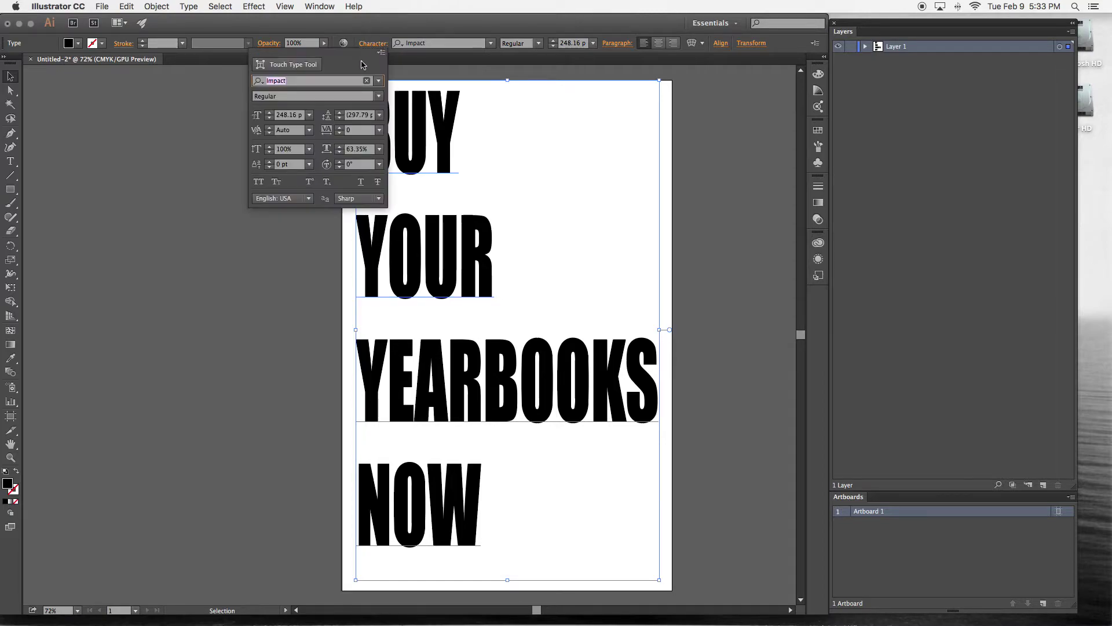
pyautogui.click(340, 119)
pyautogui.moveTo(339, 119); pyautogui.dragTo(340, 121)
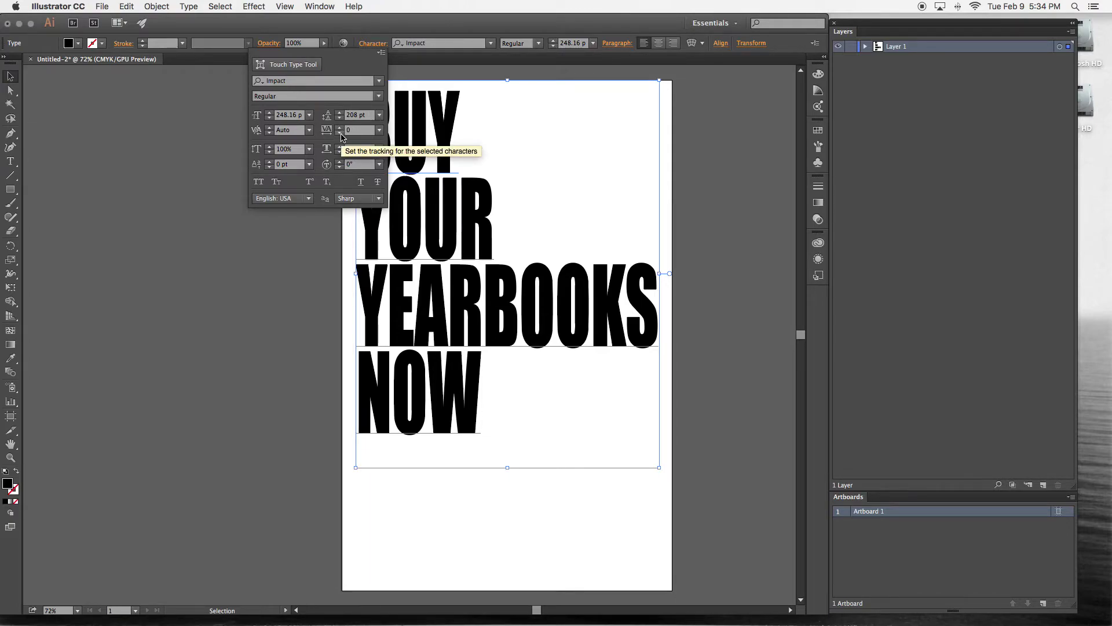
pyautogui.click(340, 132)
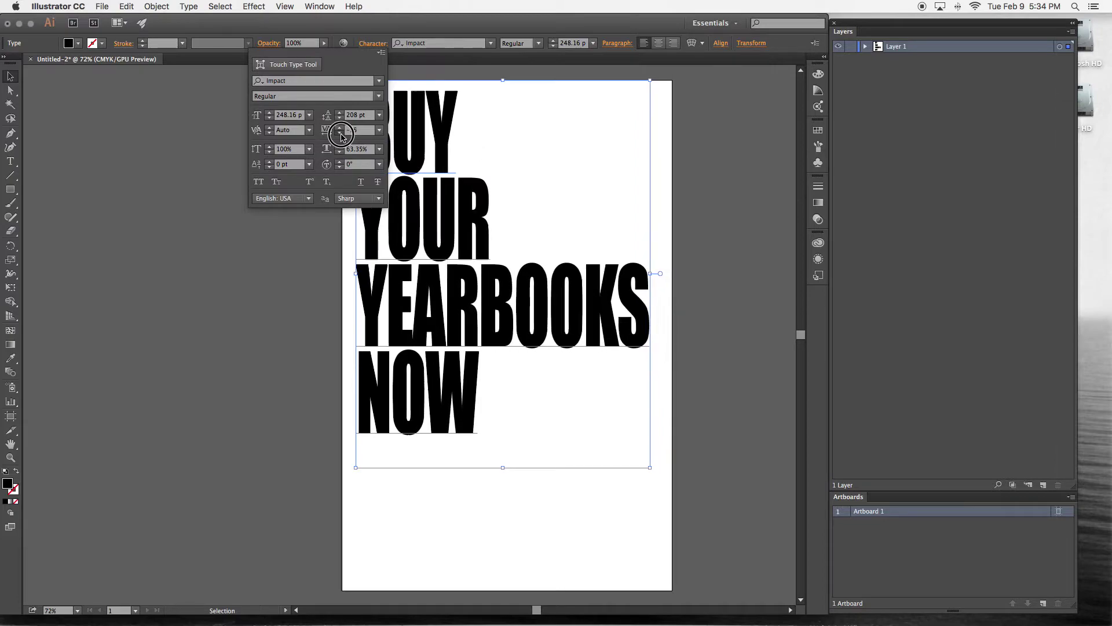
pyautogui.click(341, 128)
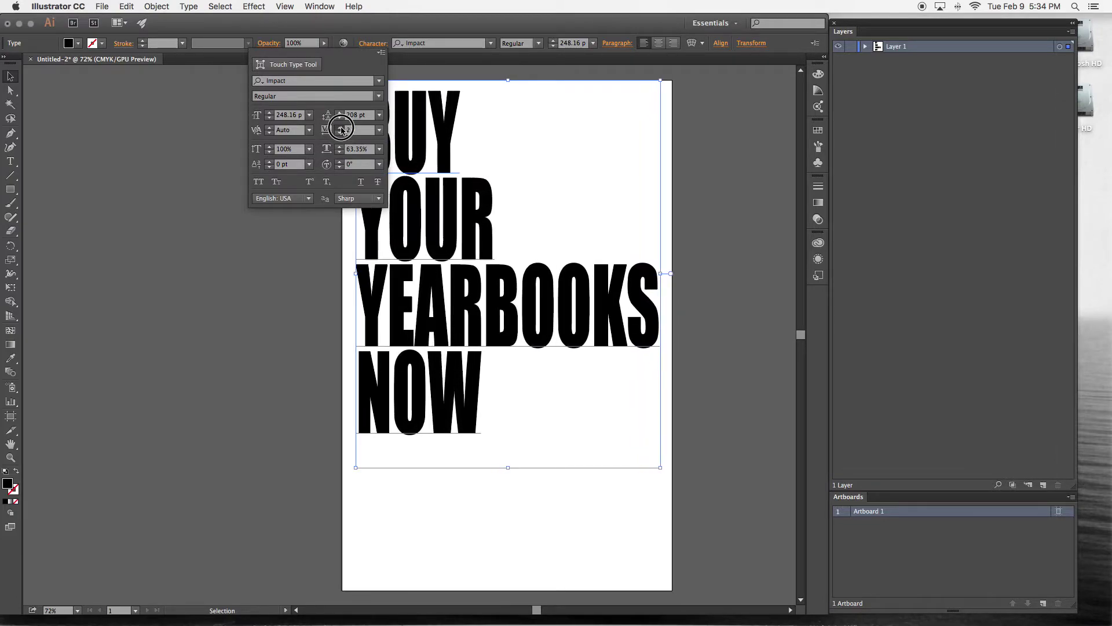
pyautogui.click(322, 302)
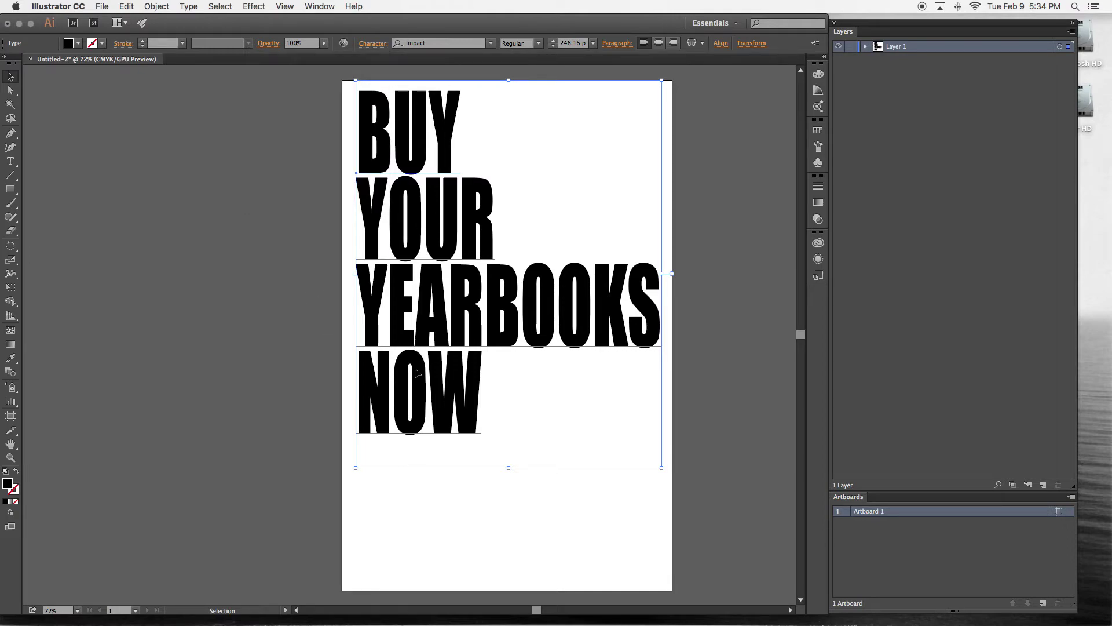
# Stretch the text block downward until its four lines fill the artboard's height, then deselect it.
pyautogui.moveTo(509, 468); pyautogui.dragTo(482, 371)
pyautogui.press('super+0')
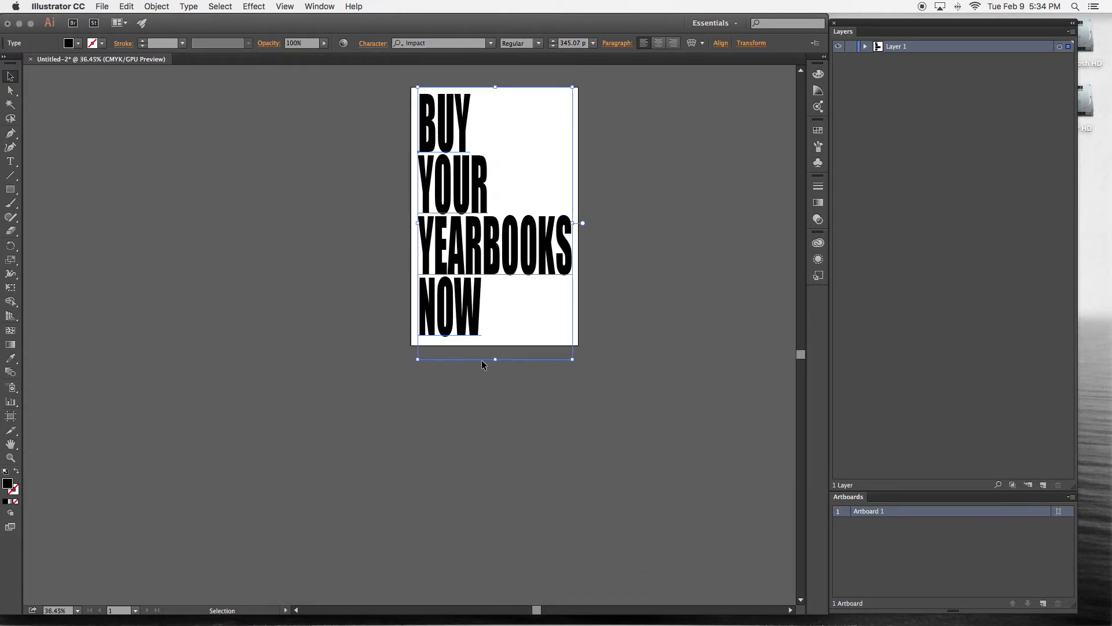
pyautogui.click(592, 359)
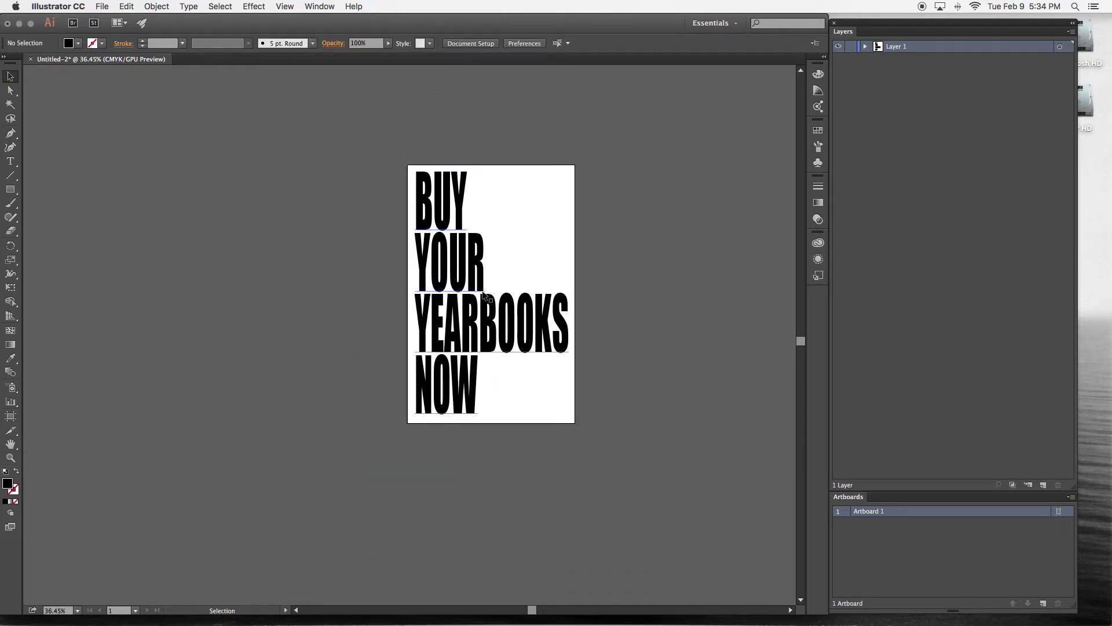
pyautogui.hscroll(5, 554, 231)
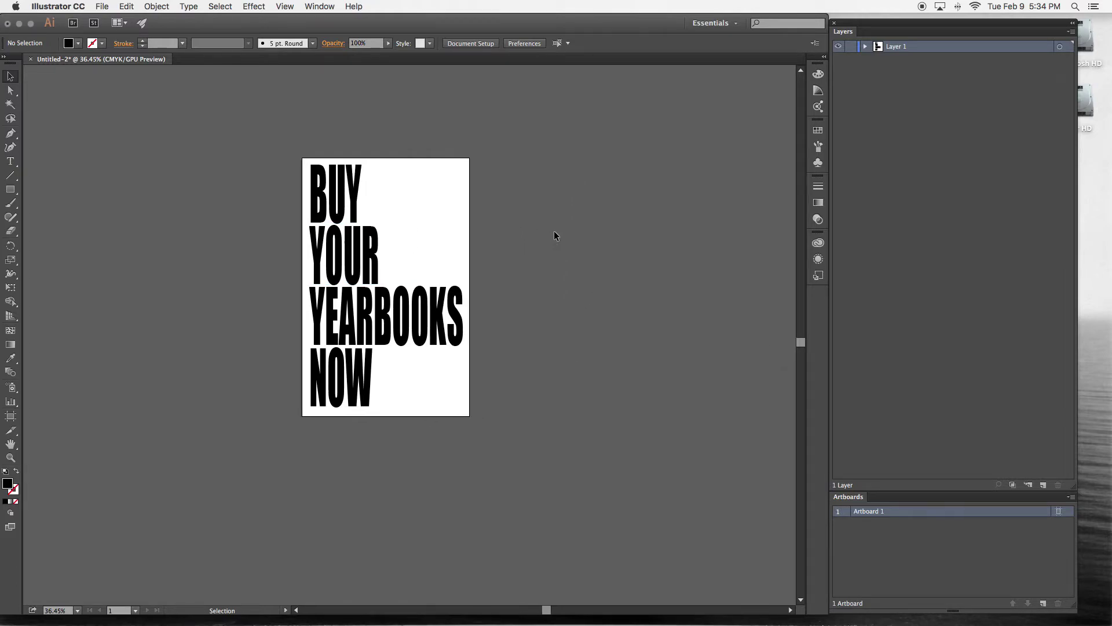
# Check the contents of the text's layer and add a new empty layer above it.
pyautogui.click(866, 46)
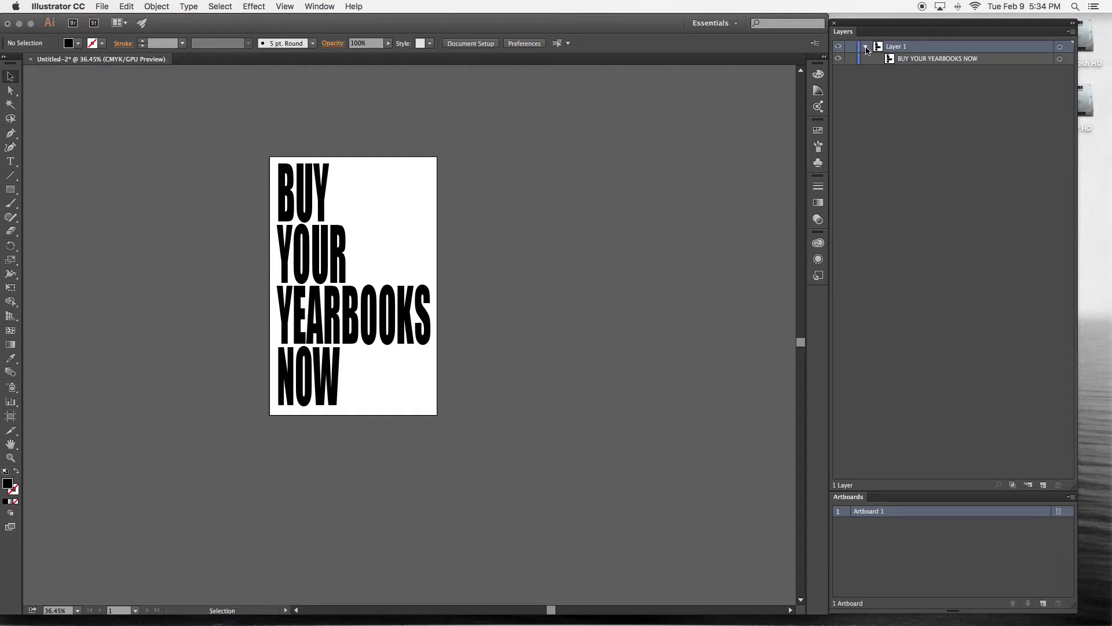
pyautogui.click(866, 47)
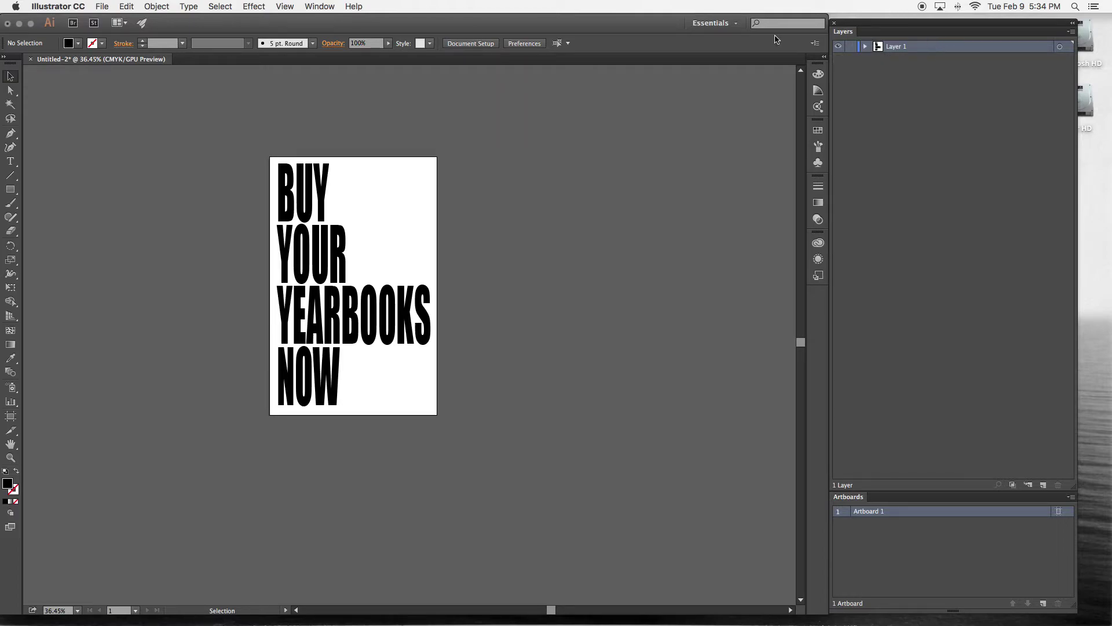
pyautogui.click(1043, 485)
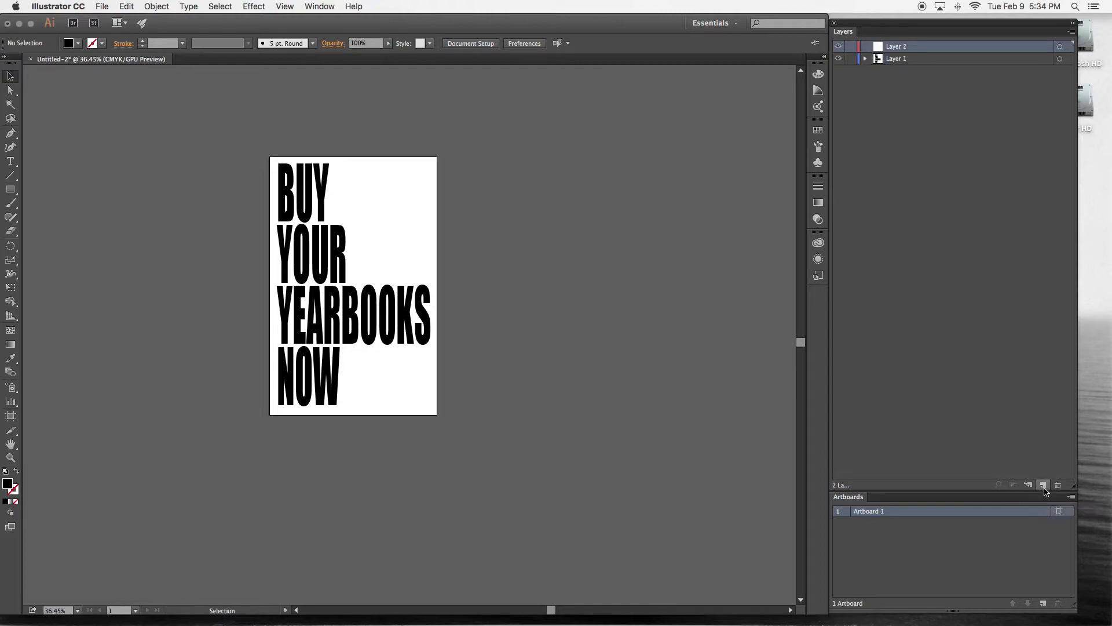
# Rename the layer holding the poster lettering as text.
pyautogui.doubleClick(898, 60)
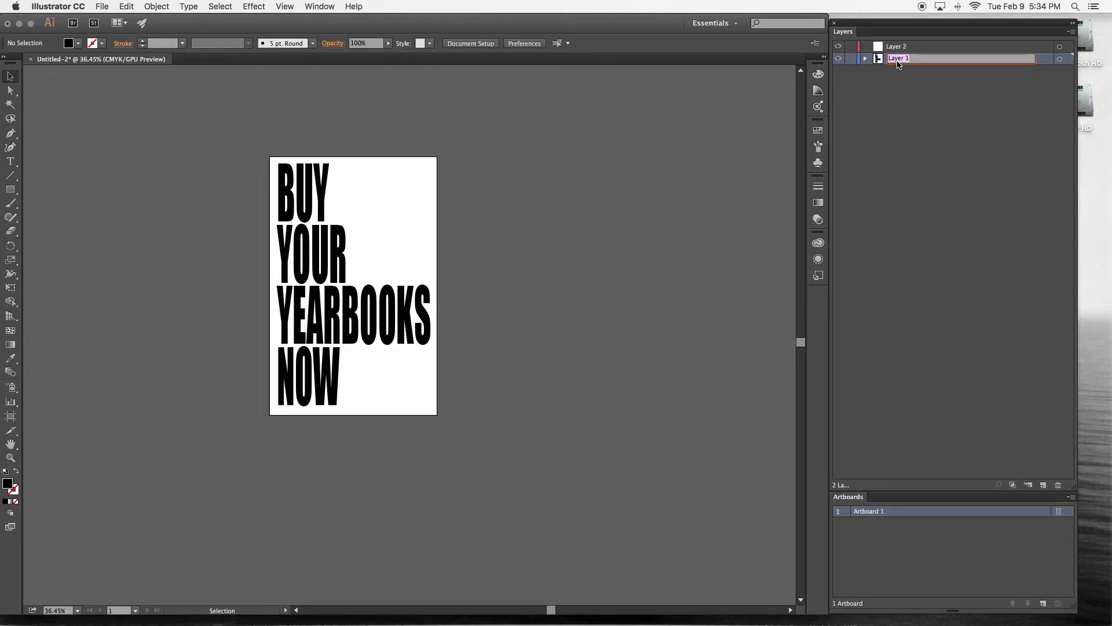
pyautogui.write('text')
pyautogui.press('Return')
# Name the empty layer background with a bright green layer color, and place it beneath the text layer.
pyautogui.doubleClick(902, 51)
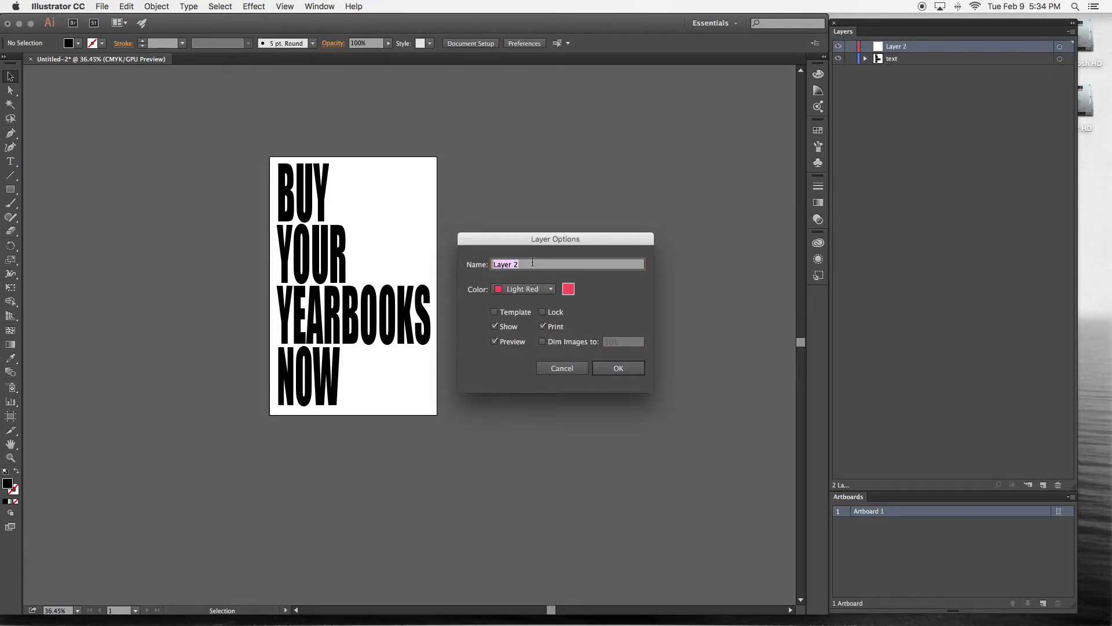
pyautogui.write('background')
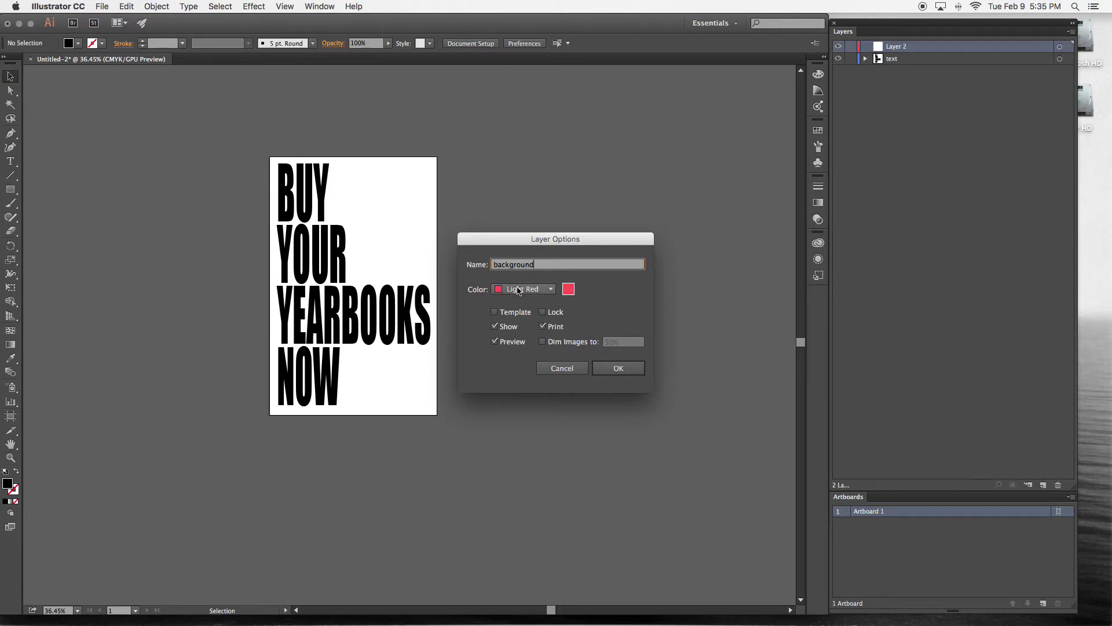
pyautogui.click(568, 289)
pyautogui.click(569, 288)
pyautogui.click(572, 358)
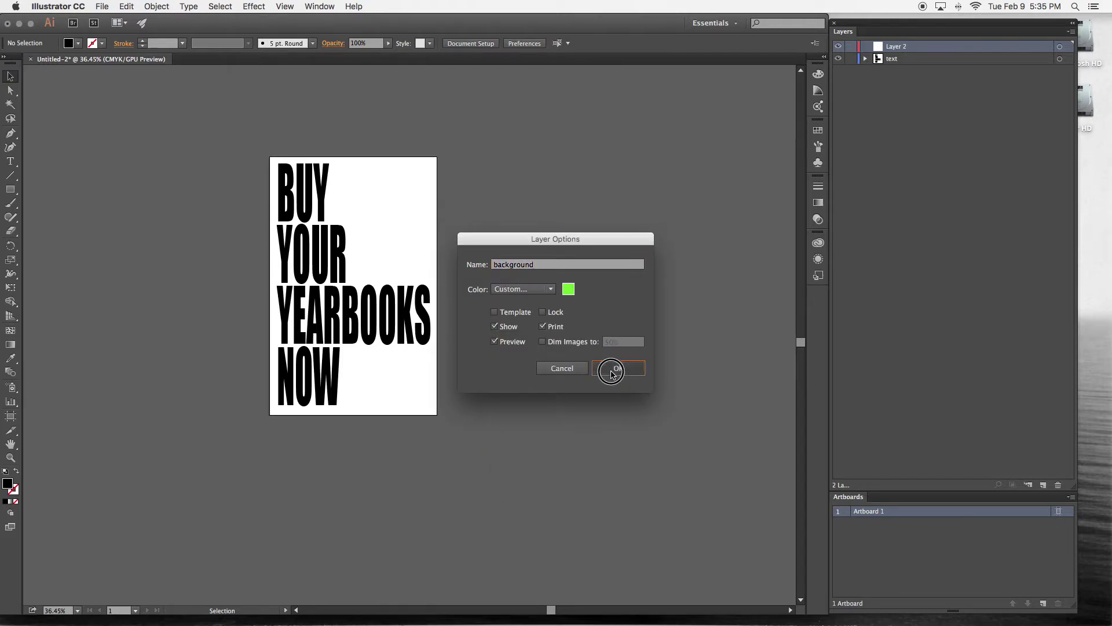
pyautogui.click(605, 369)
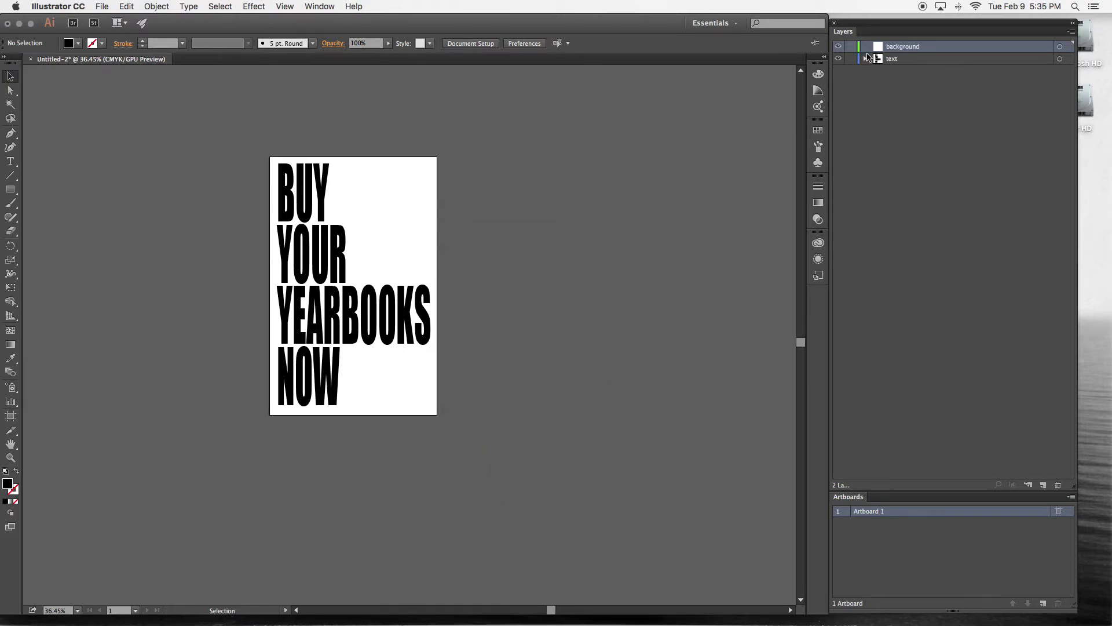
pyautogui.moveTo(901, 47); pyautogui.dragTo(902, 62)
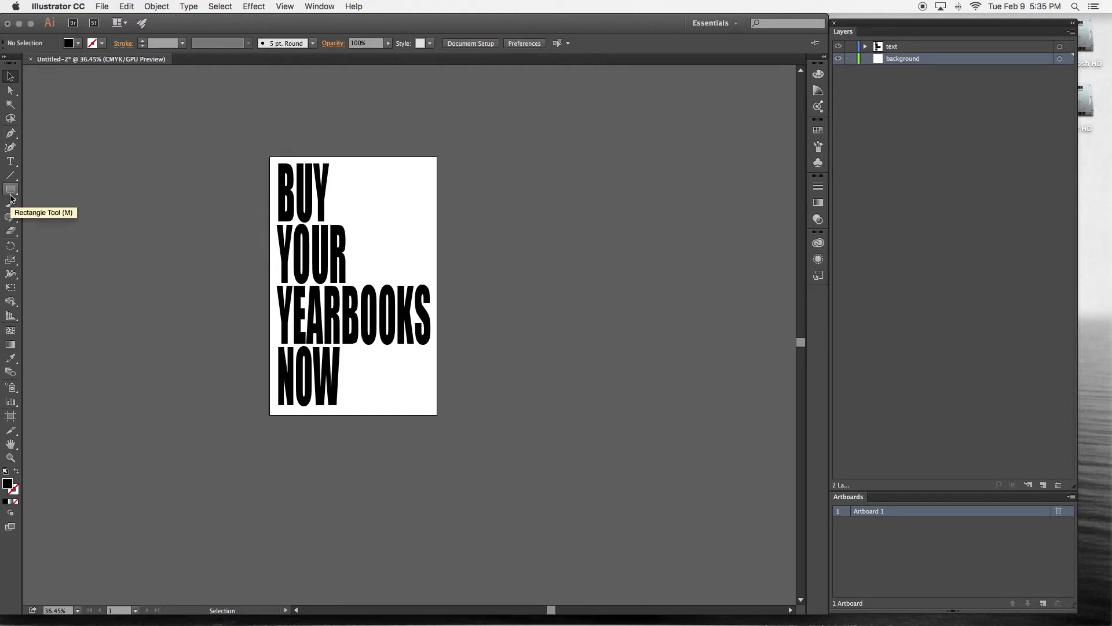
# Draw a pink (DD6F8E) rectangle about 10.5 by 16.5 in on the background layer, covering nearly the whole artboard.
pyautogui.moveTo(11, 196); pyautogui.dragTo(60, 185)
pyautogui.click(8, 481)
pyautogui.click(8, 484)
pyautogui.click(477, 274)
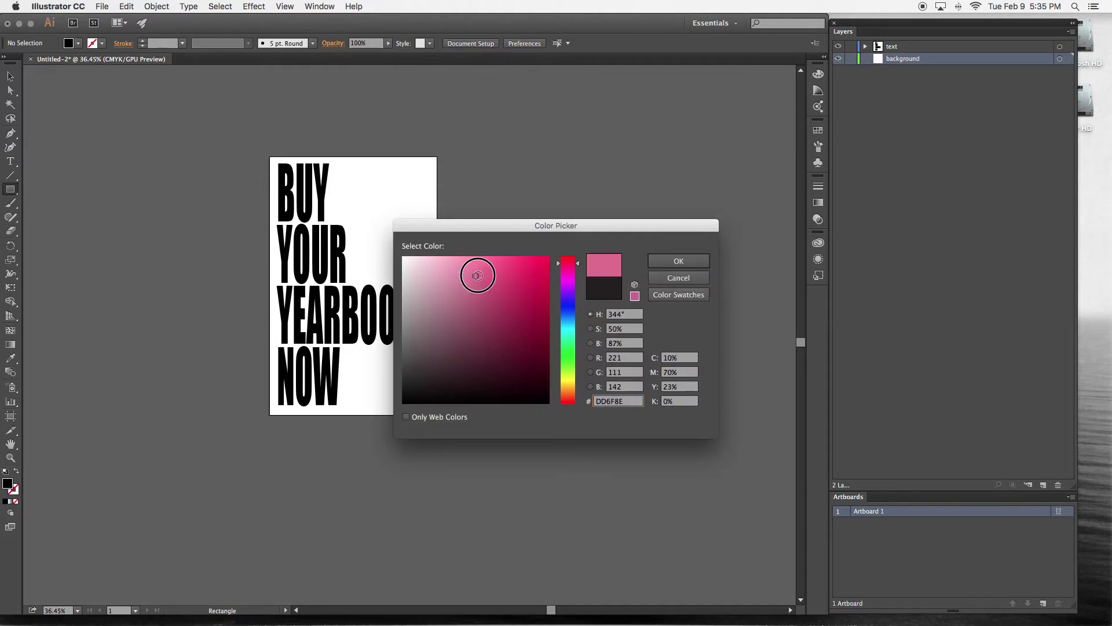
pyautogui.click(673, 262)
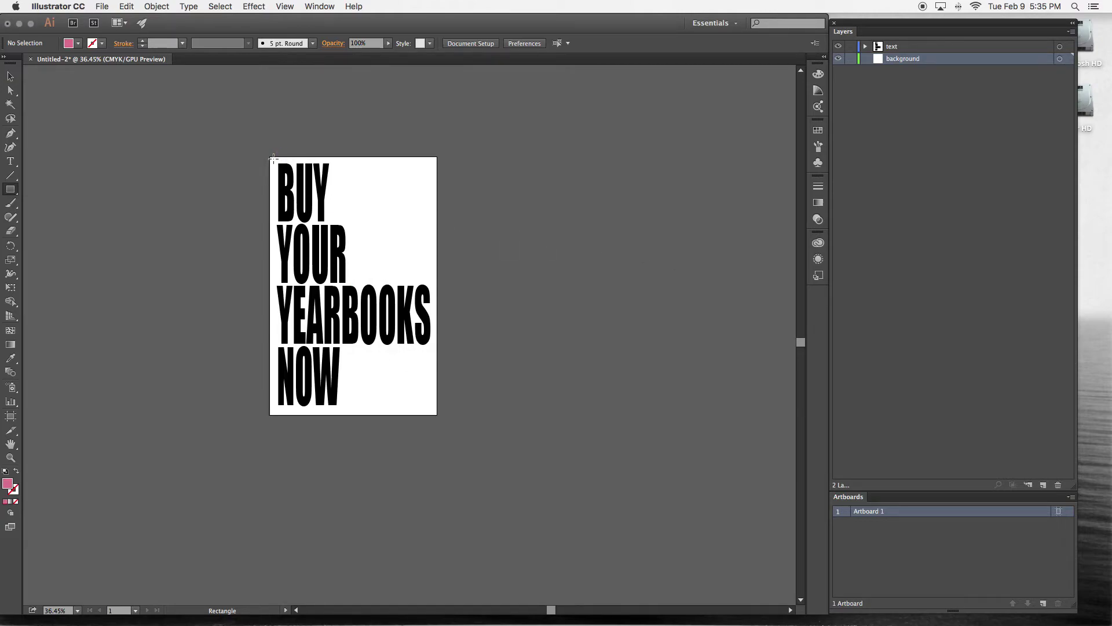
pyautogui.moveTo(273, 158); pyautogui.dragTo(435, 410)
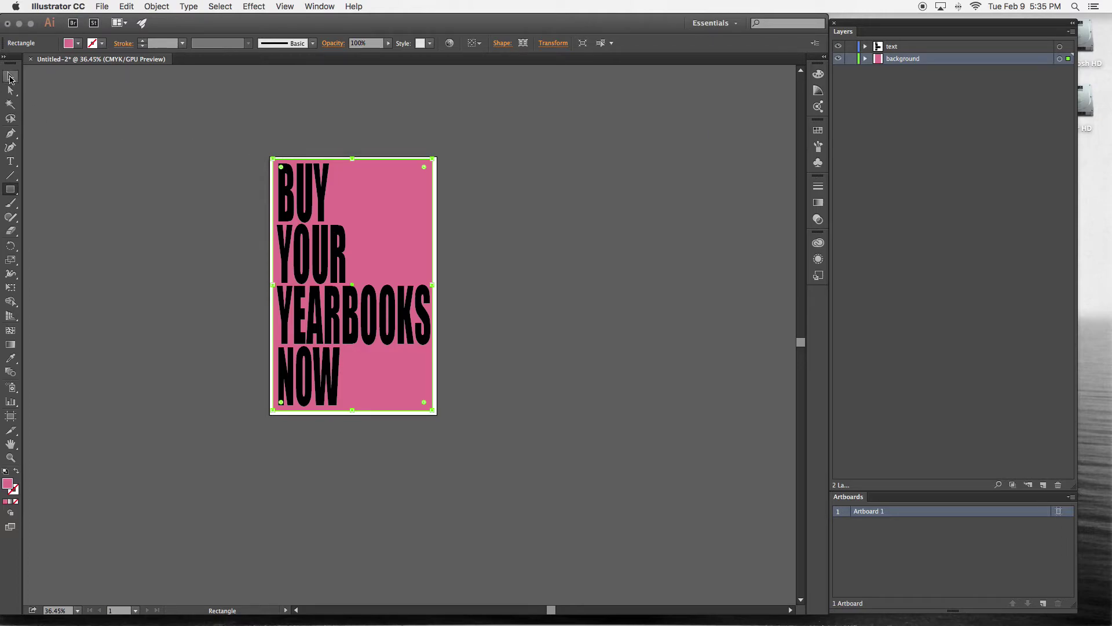
pyautogui.click(10, 77)
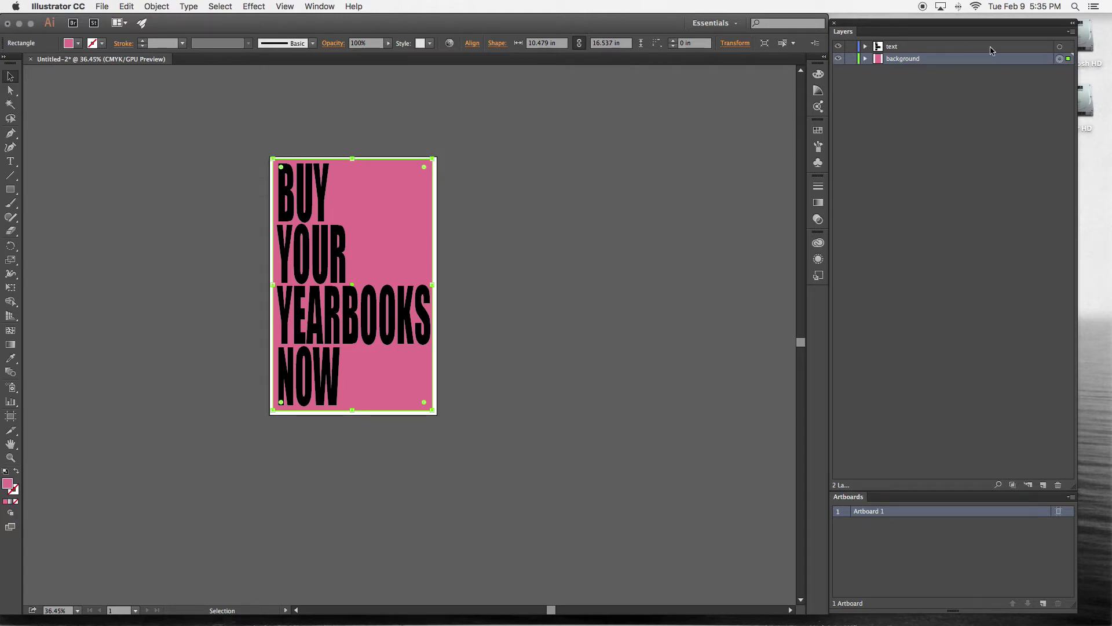
# Lock the text layer and apply a linear gradient fill to the background rectangle.
pyautogui.click(851, 46)
pyautogui.click(315, 7)
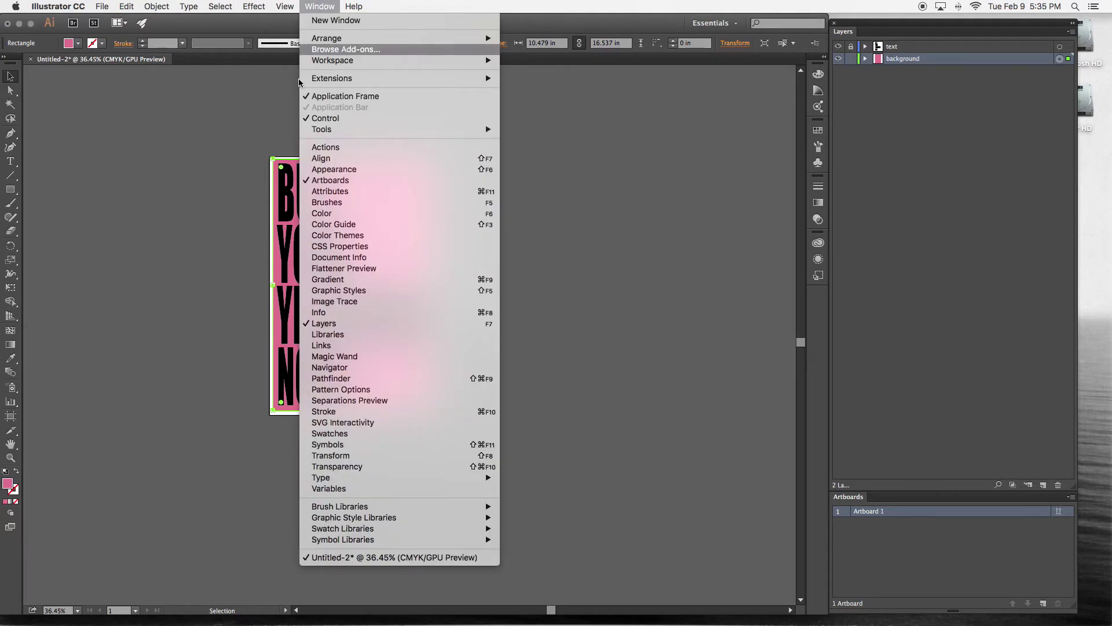
pyautogui.click(330, 281)
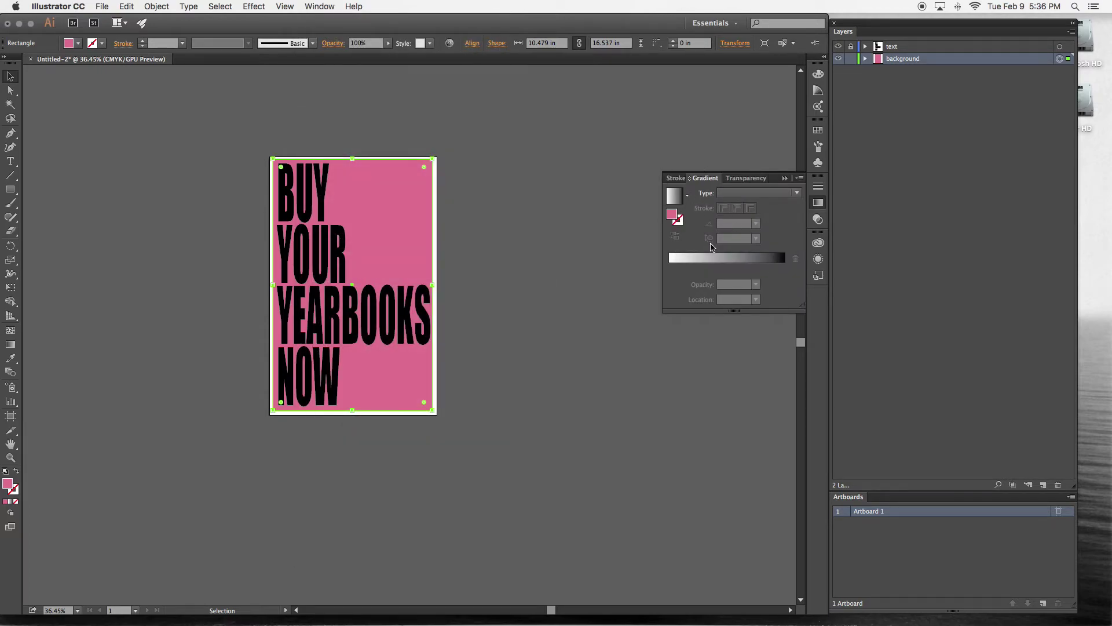
pyautogui.click(724, 265)
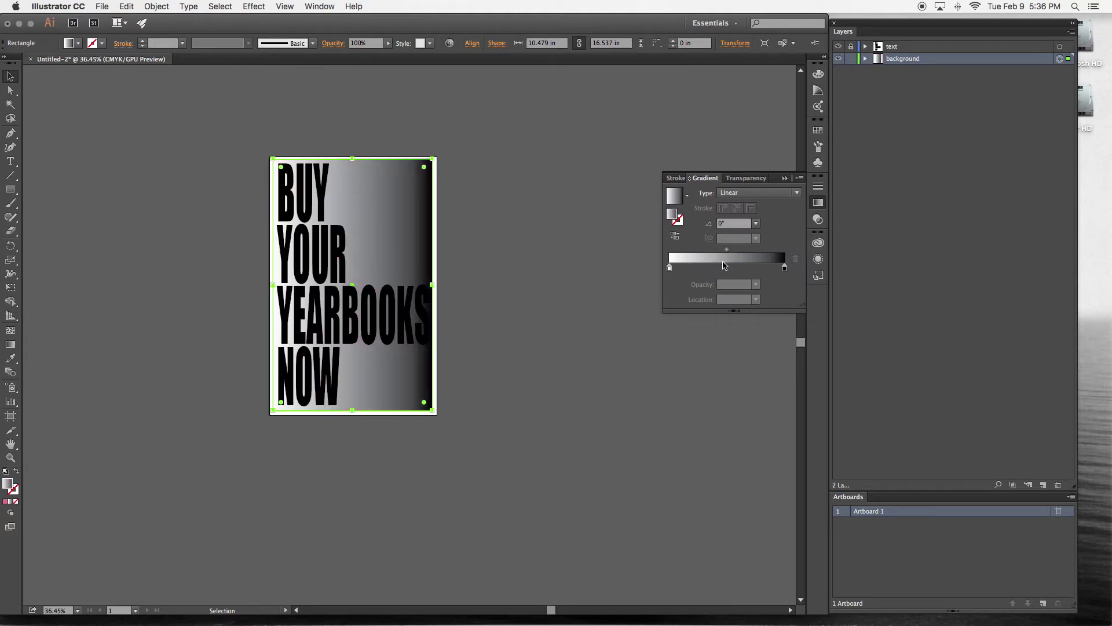
# Switch the gradient's starting color stop to RGB and set it to a golden yellow.
pyautogui.doubleClick(670, 269)
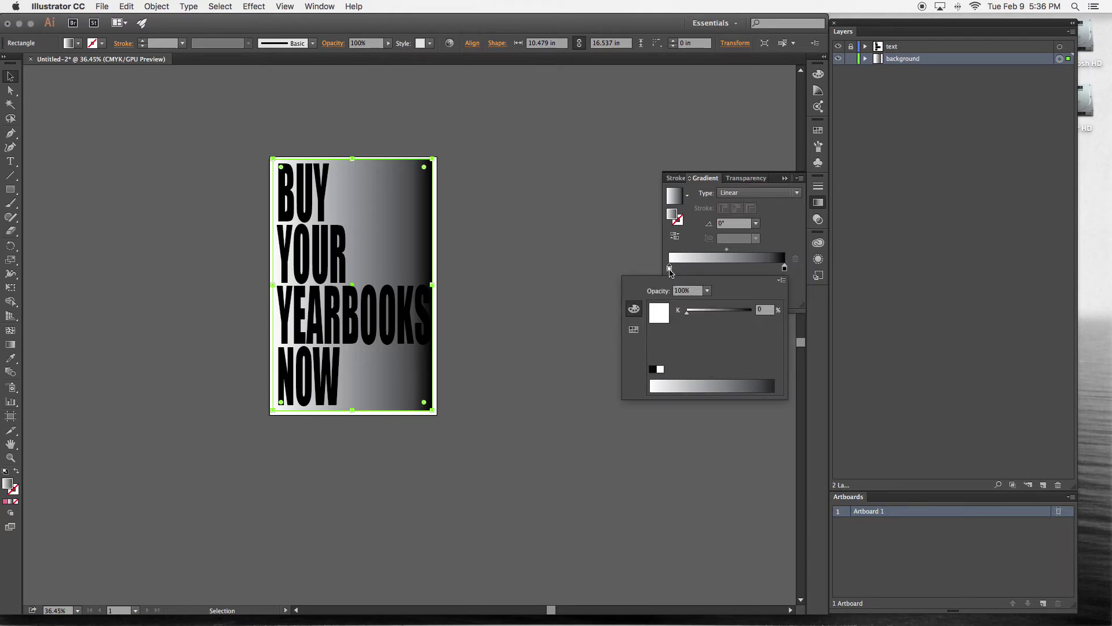
pyautogui.click(782, 280)
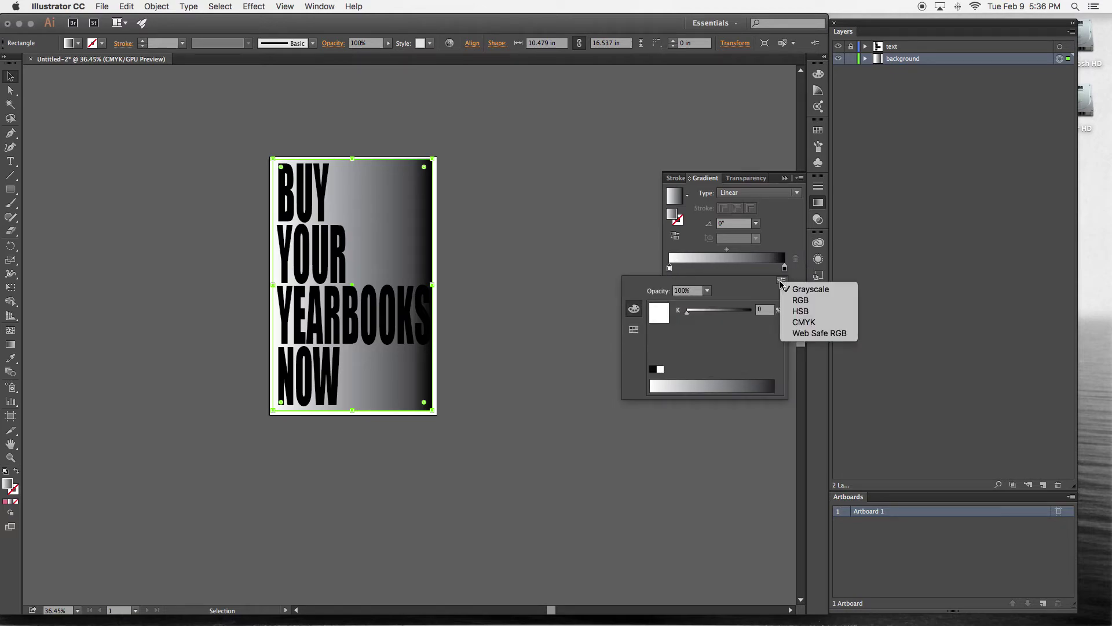
pyautogui.click(798, 301)
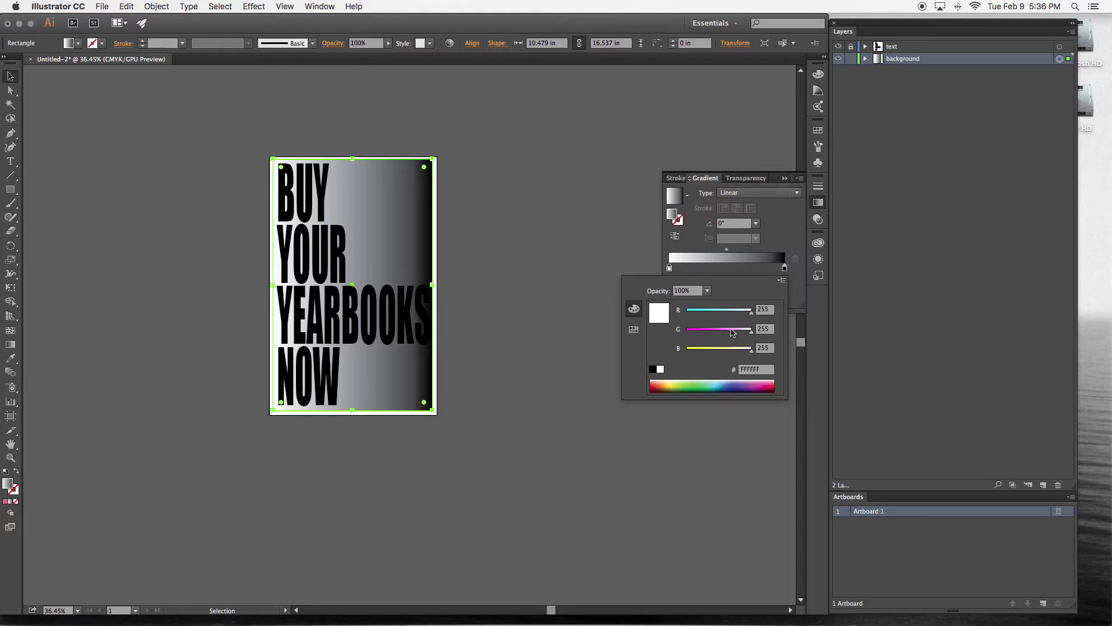
pyautogui.click(669, 384)
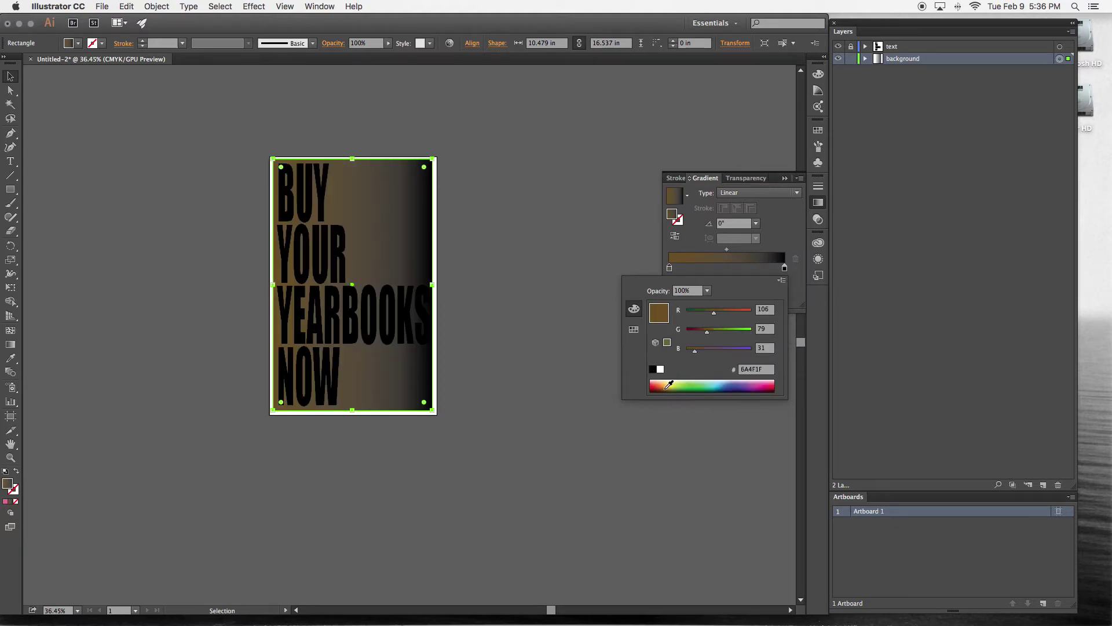
pyautogui.click(671, 384)
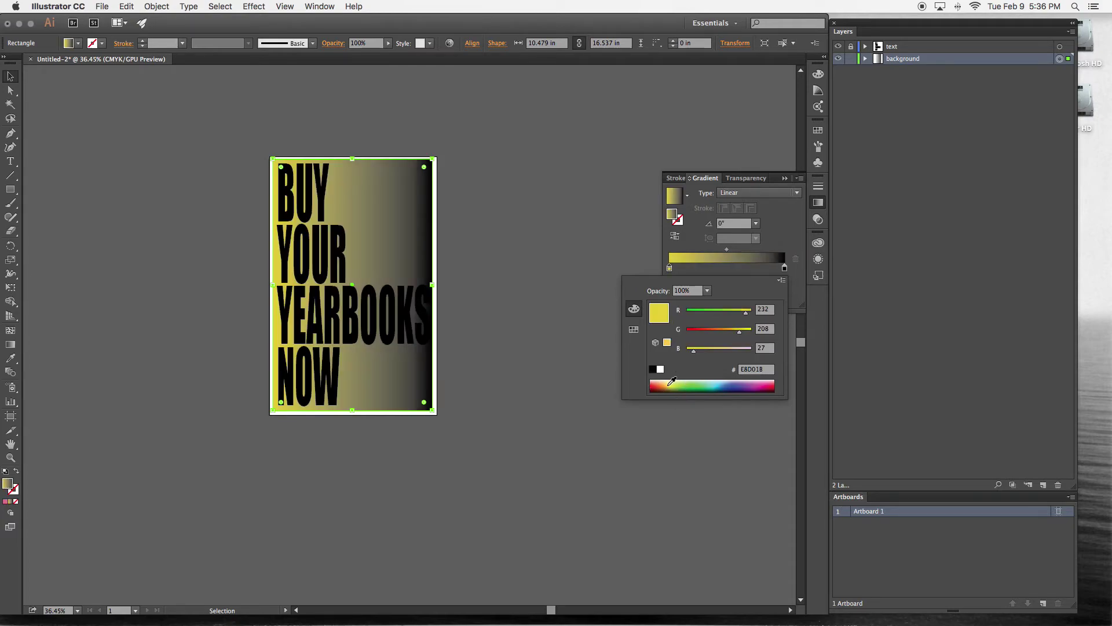
pyautogui.click(671, 384)
pyautogui.click(669, 382)
# Switch the gradient's ending color stop to RGB and set it to teal (017D94).
pyautogui.click(784, 268)
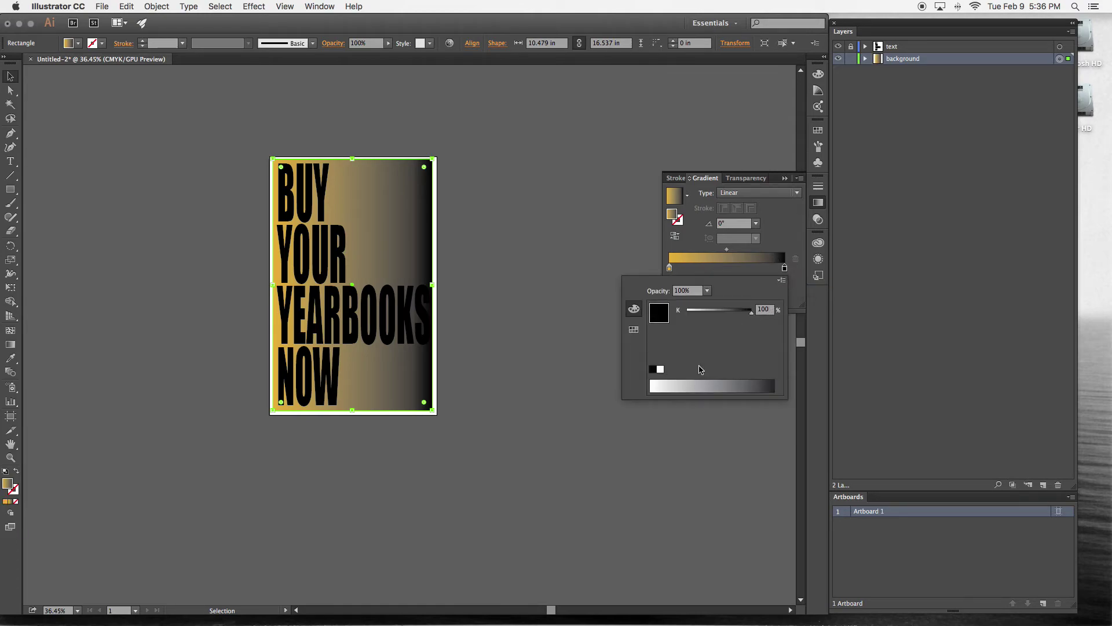
pyautogui.click(781, 280)
pyautogui.click(797, 300)
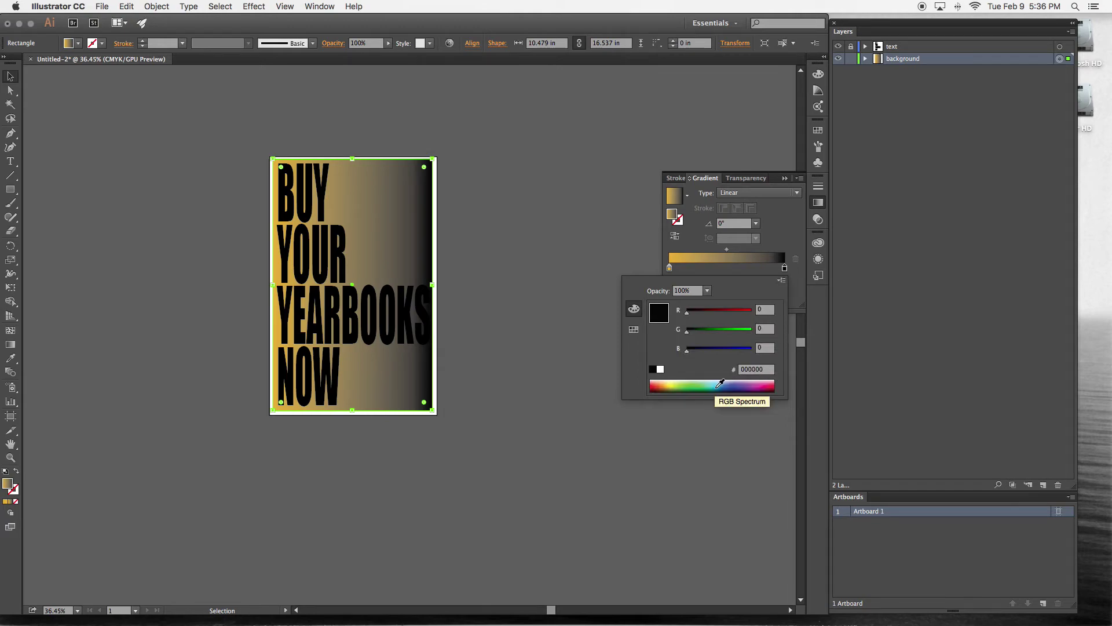
pyautogui.click(720, 384)
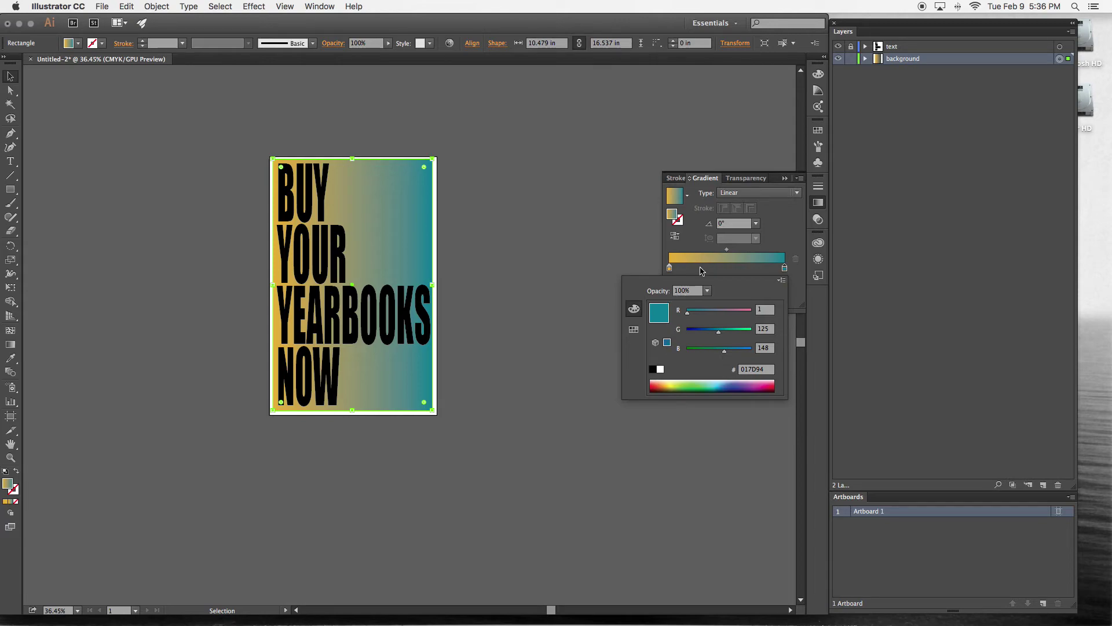
# Change the gradient's starting color stop to orange.
pyautogui.click(669, 269)
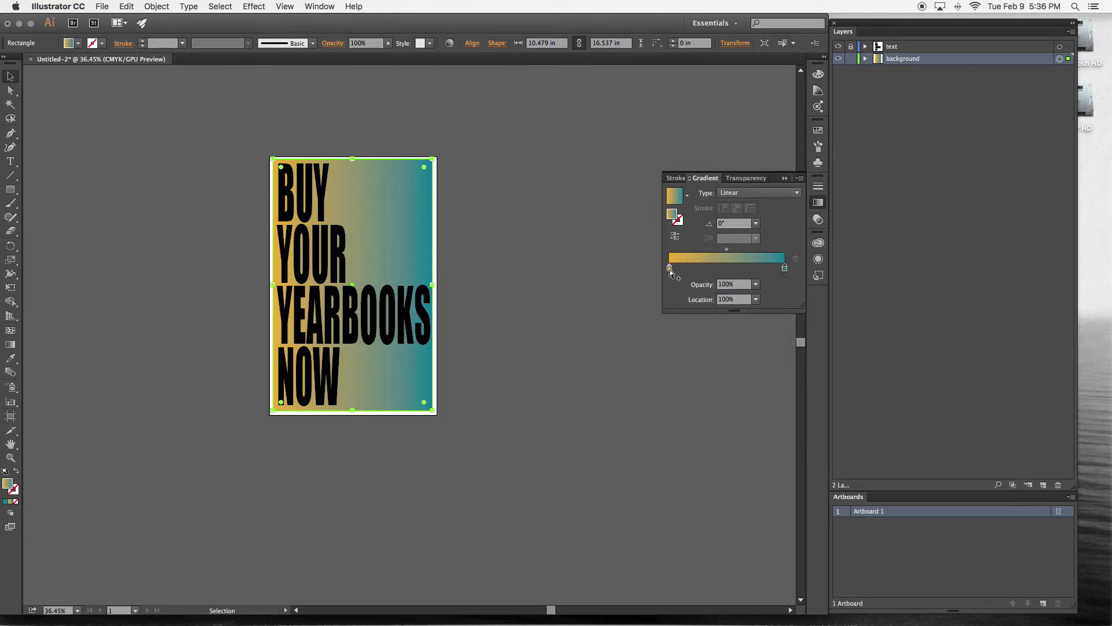
pyautogui.doubleClick(670, 269)
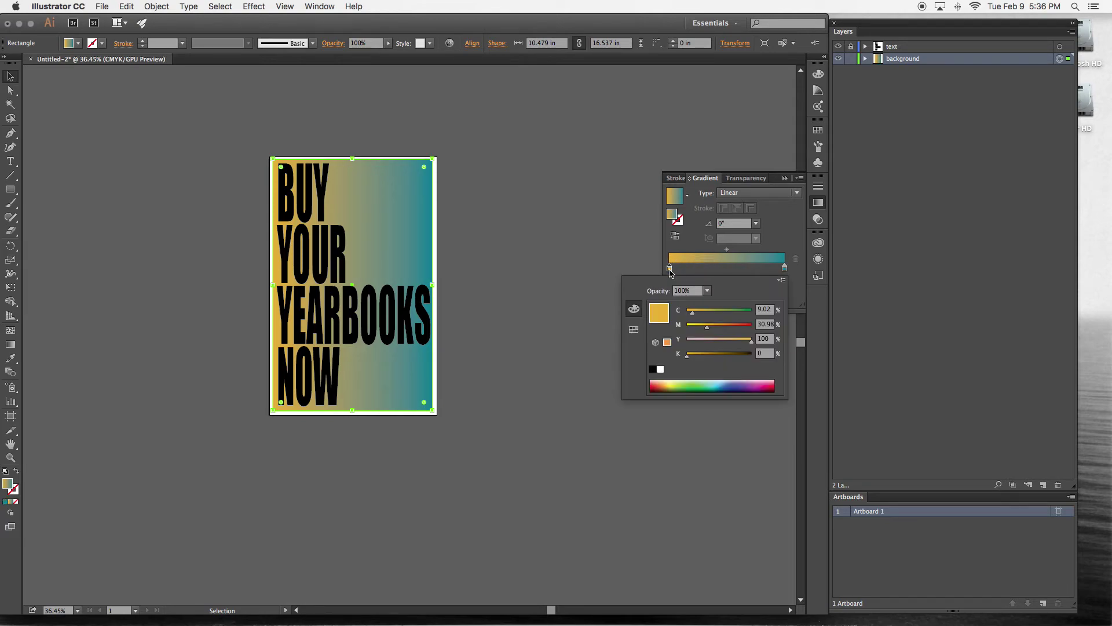
pyautogui.click(667, 381)
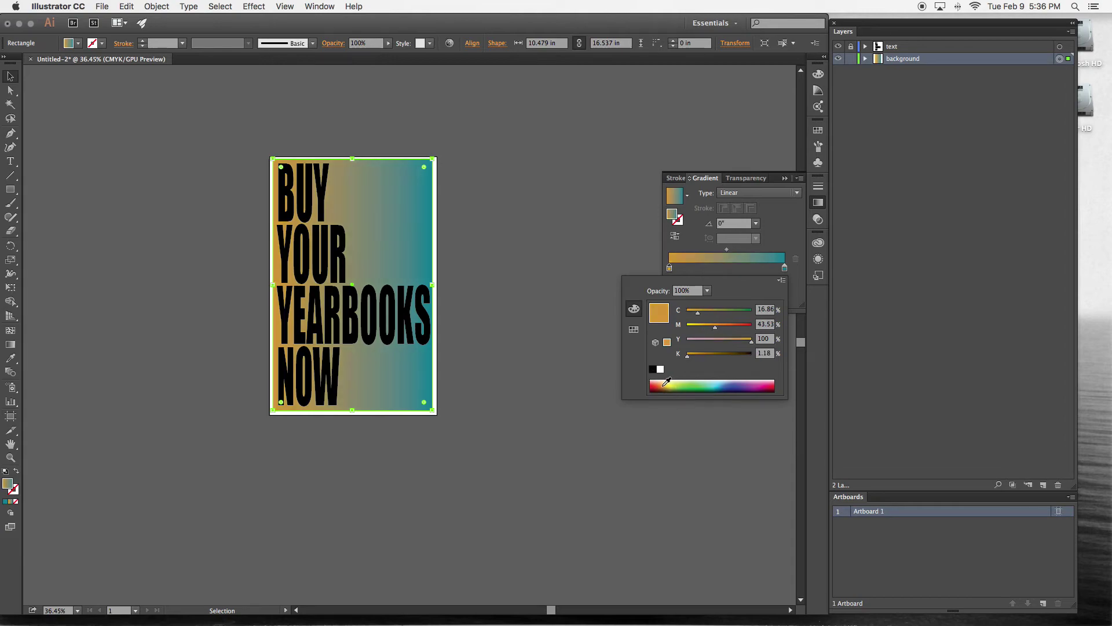
pyautogui.click(662, 383)
pyautogui.click(637, 259)
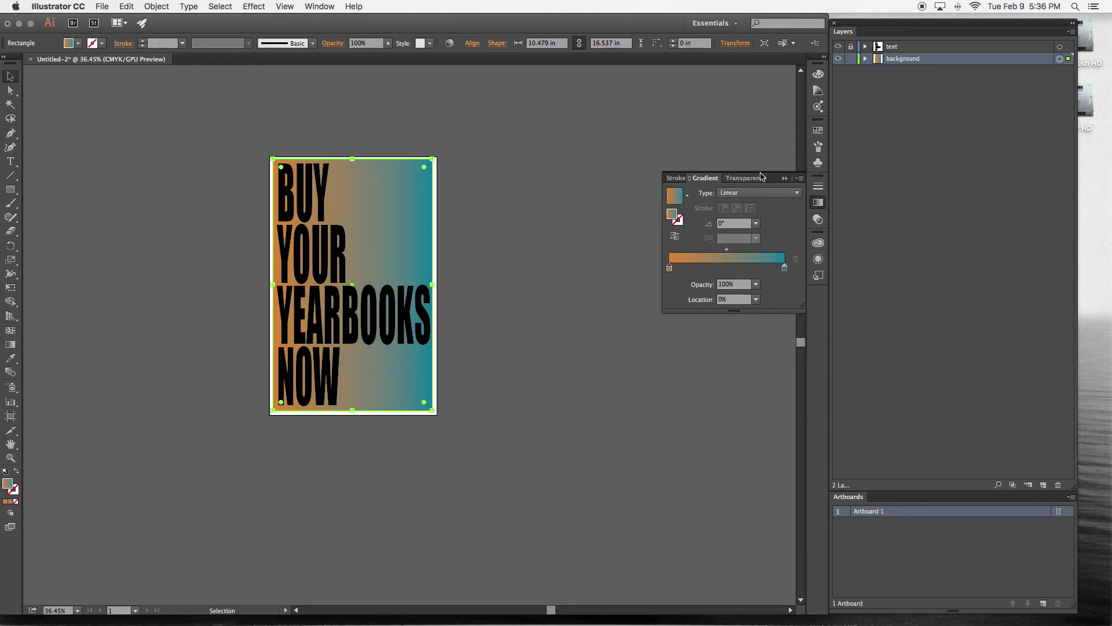
# Set the gradient angle to -90° and shift its midpoint toward the teal end, to about 83%.
pyautogui.click(756, 224)
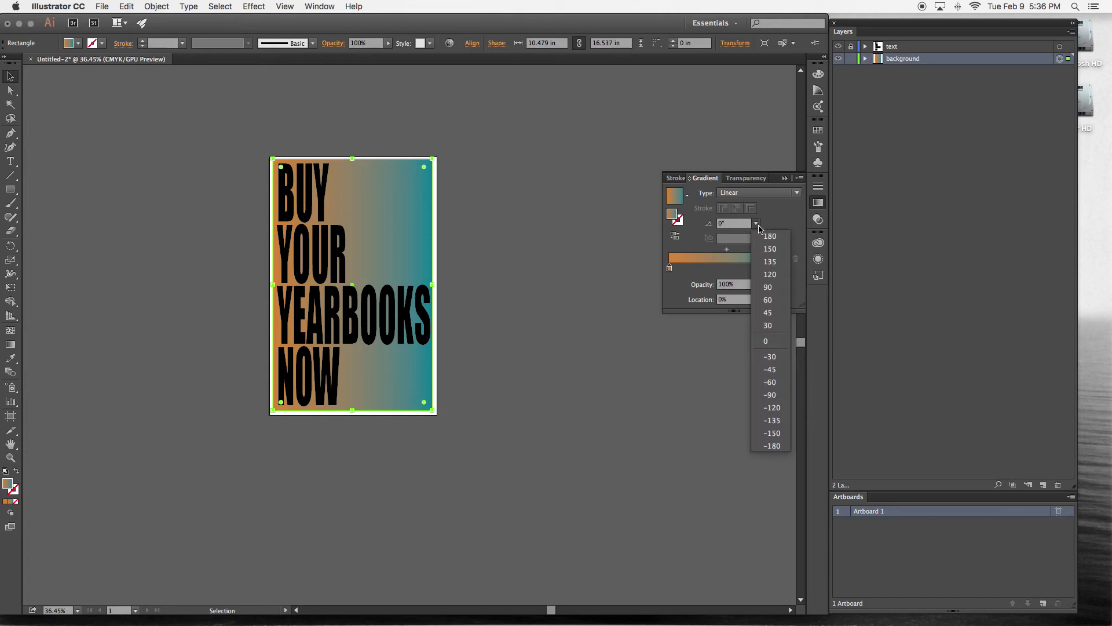
pyautogui.click(771, 399)
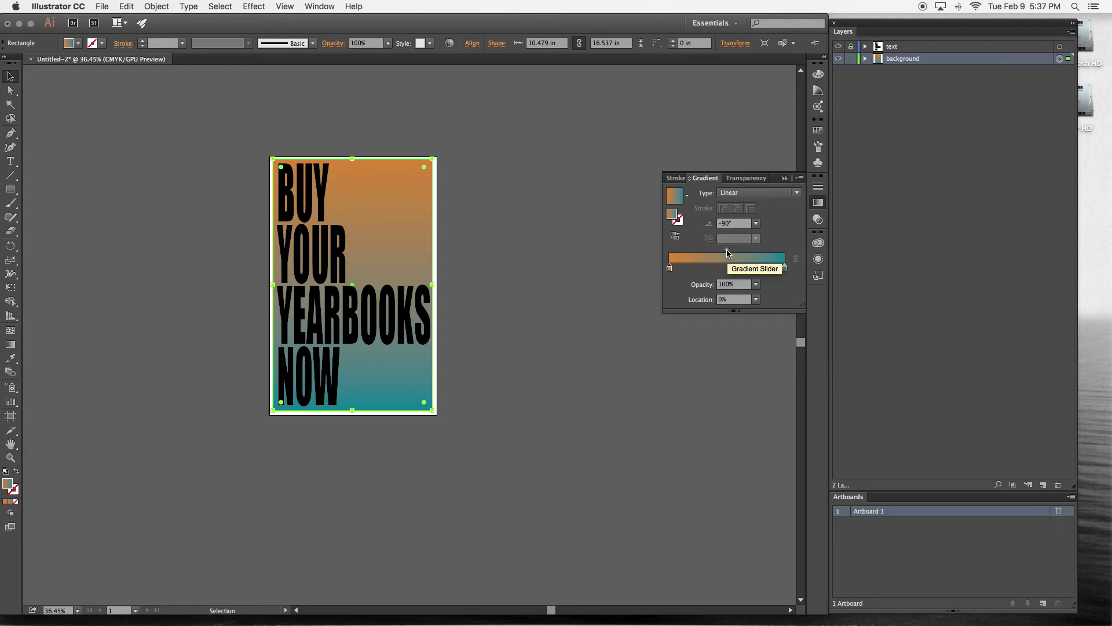
pyautogui.moveTo(727, 252); pyautogui.dragTo(765, 250)
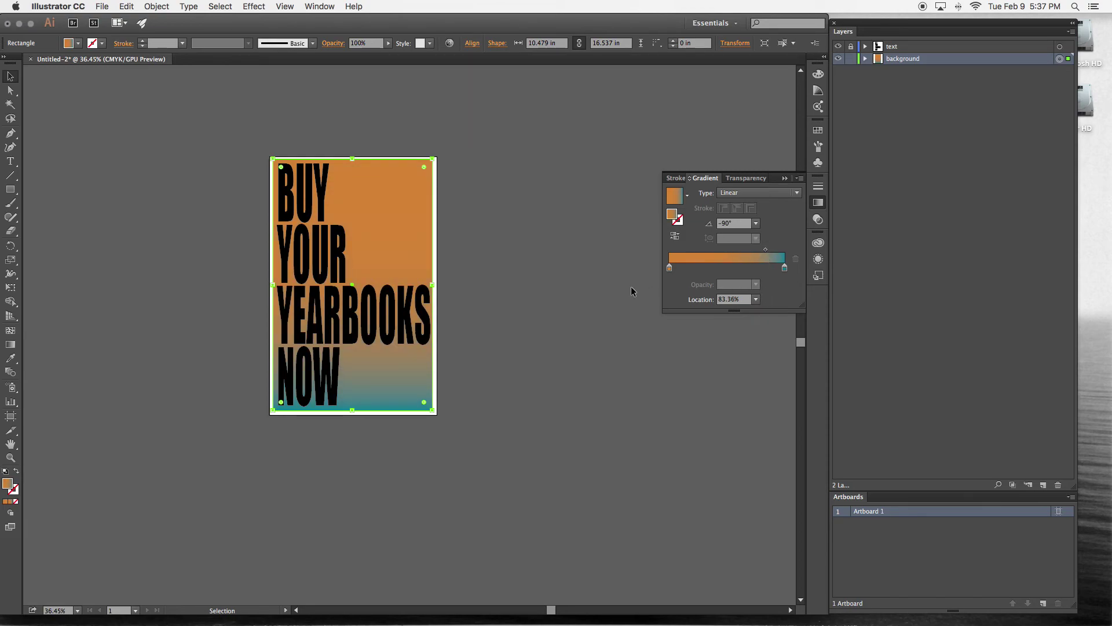
# Add a magenta color stop near the middle of the gradient, at about 46%.
pyautogui.click(723, 267)
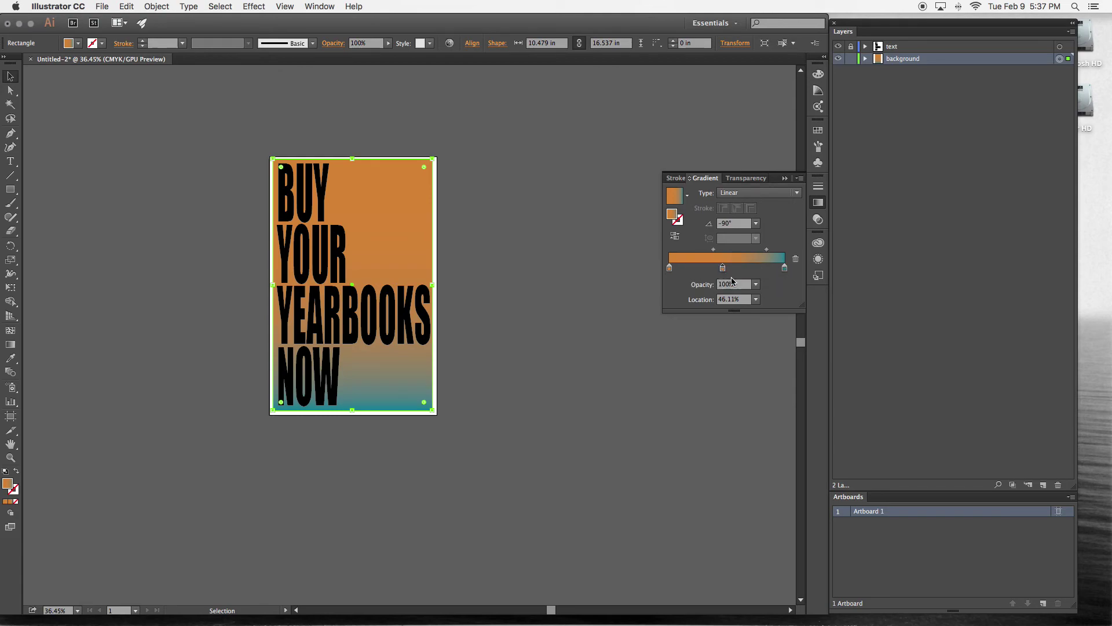
pyautogui.doubleClick(723, 268)
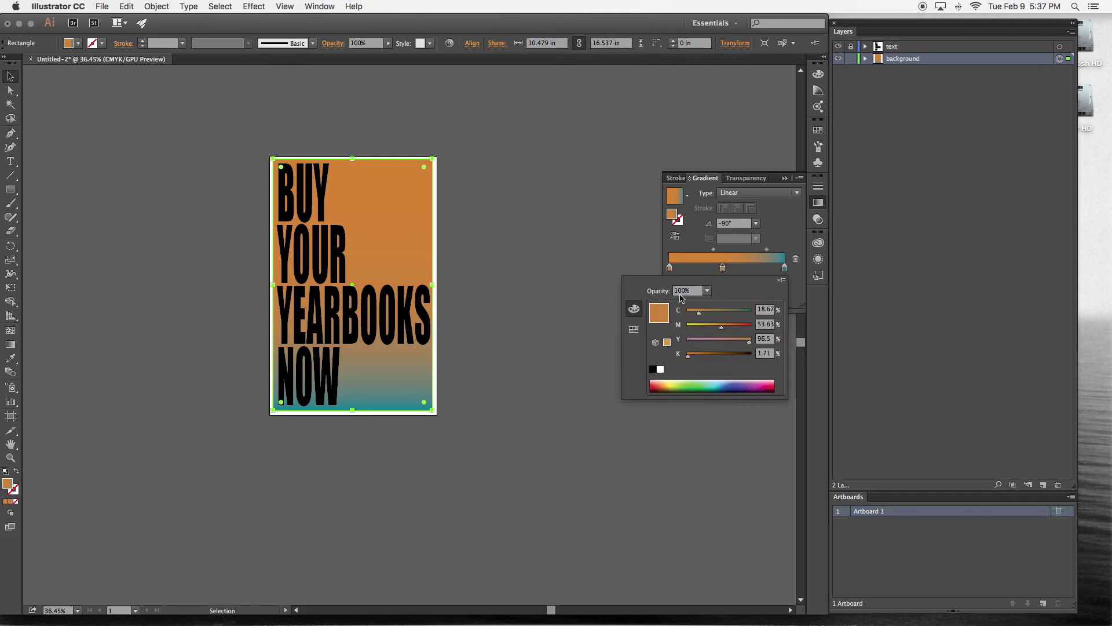
pyautogui.click(758, 384)
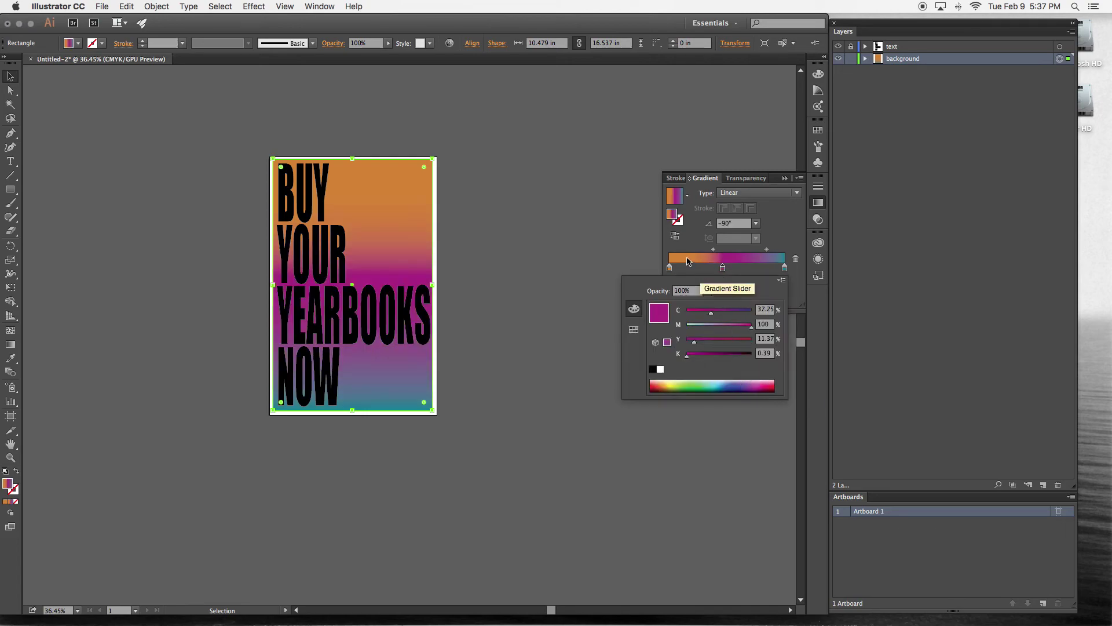
pyautogui.click(423, 210)
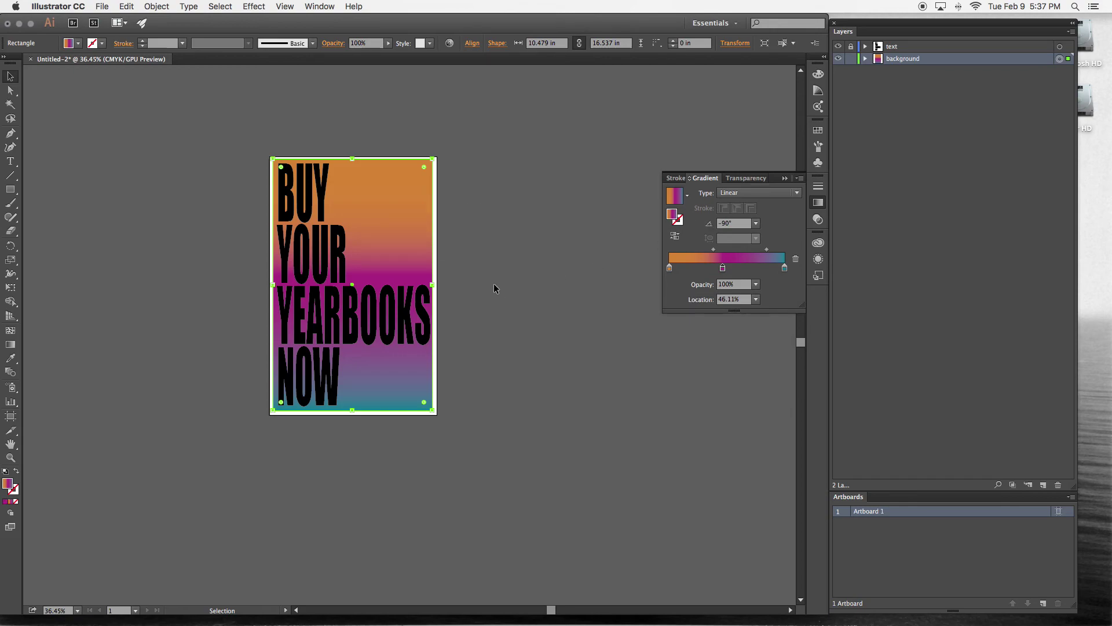
# Remove the magenta middle color stop from the background gradient.
pyautogui.click(723, 269)
pyautogui.moveTo(723, 270); pyautogui.dragTo(712, 367)
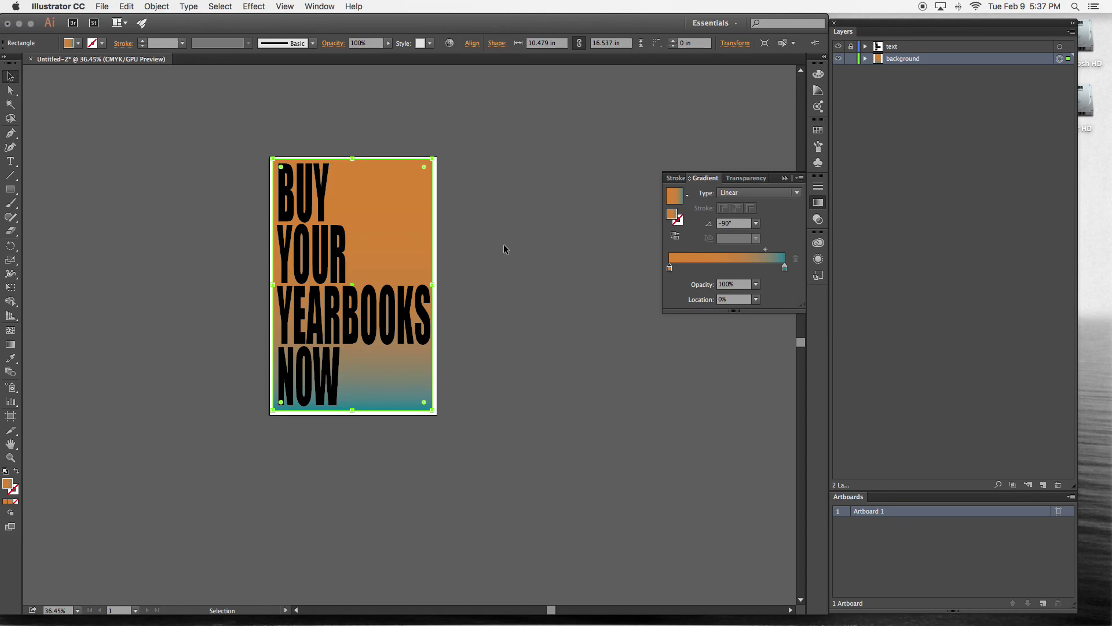
# Unlock the text layer and select all of its artwork.
pyautogui.click(961, 48)
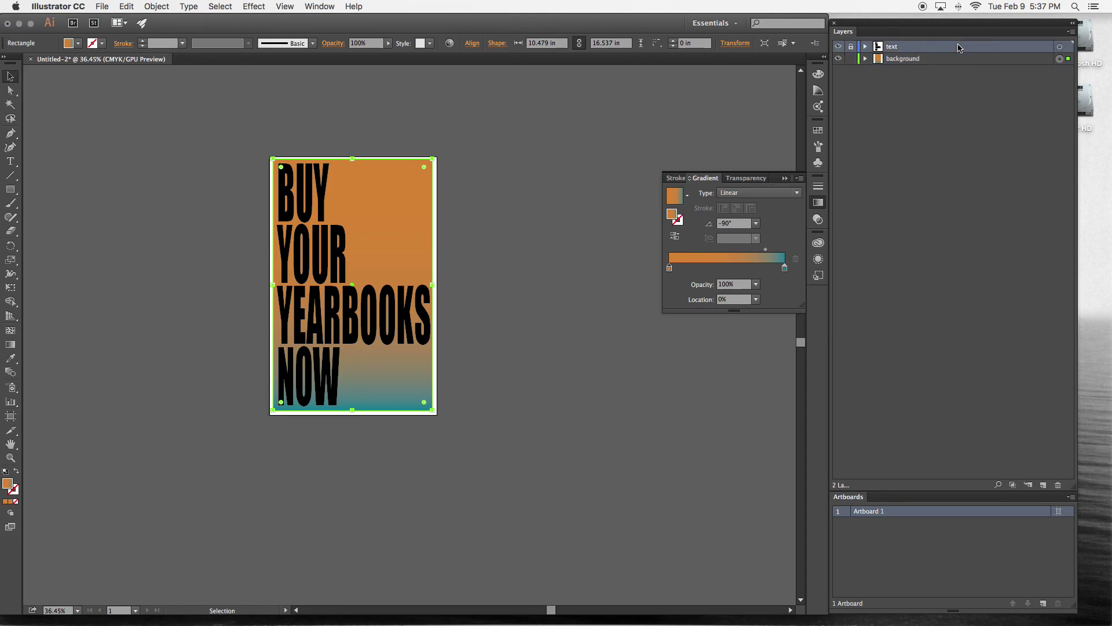
pyautogui.click(1060, 48)
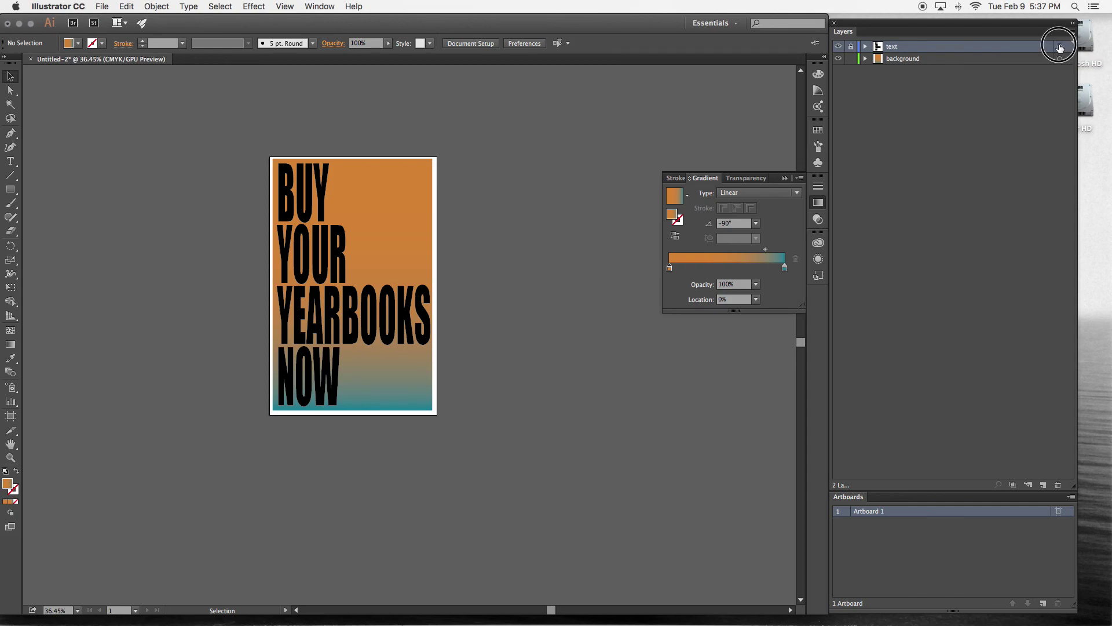
pyautogui.click(850, 46)
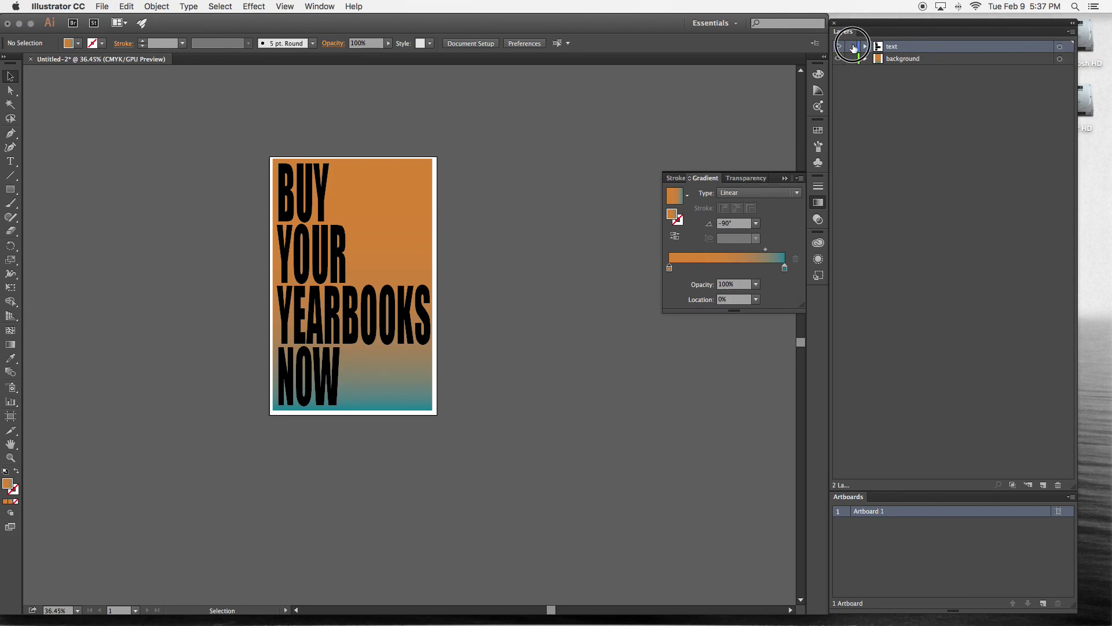
pyautogui.click(1059, 46)
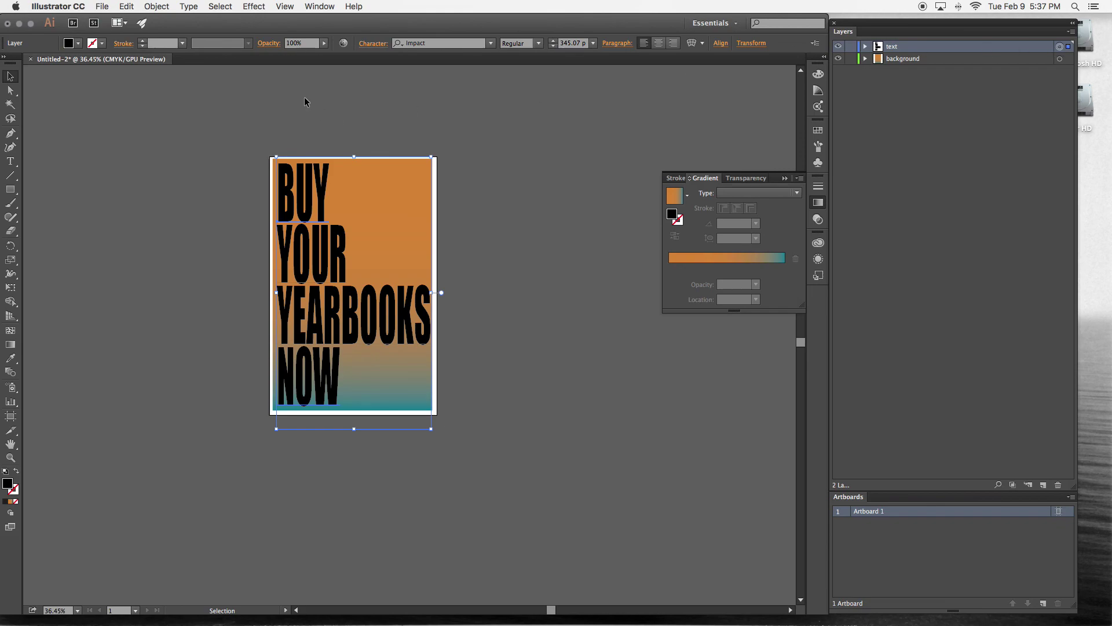
pyautogui.click(253, 6)
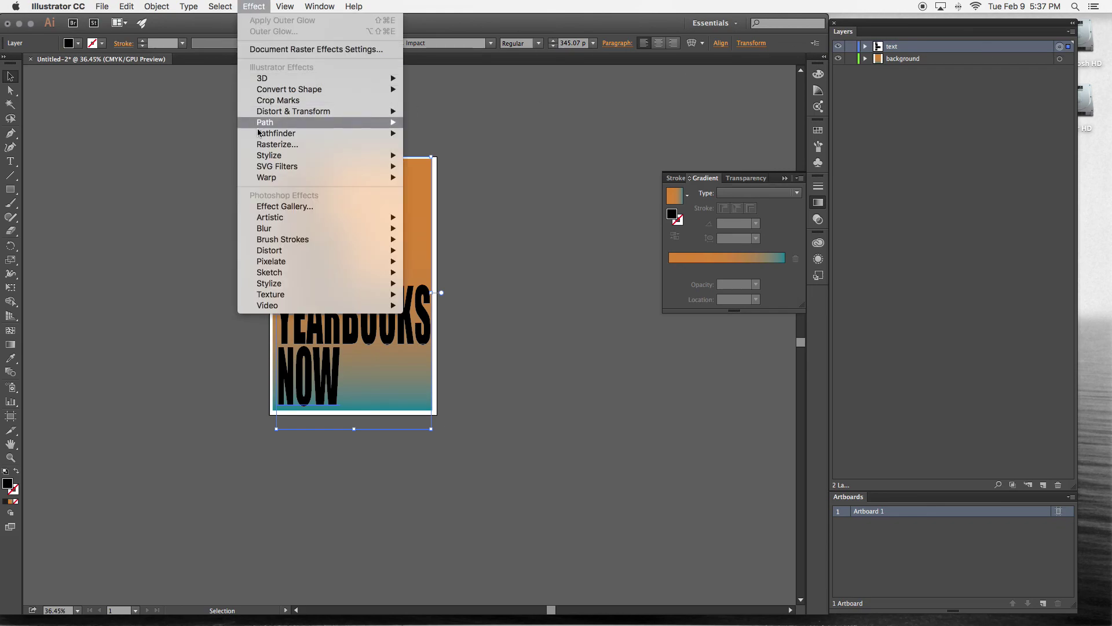
pyautogui.moveTo(293, 157)
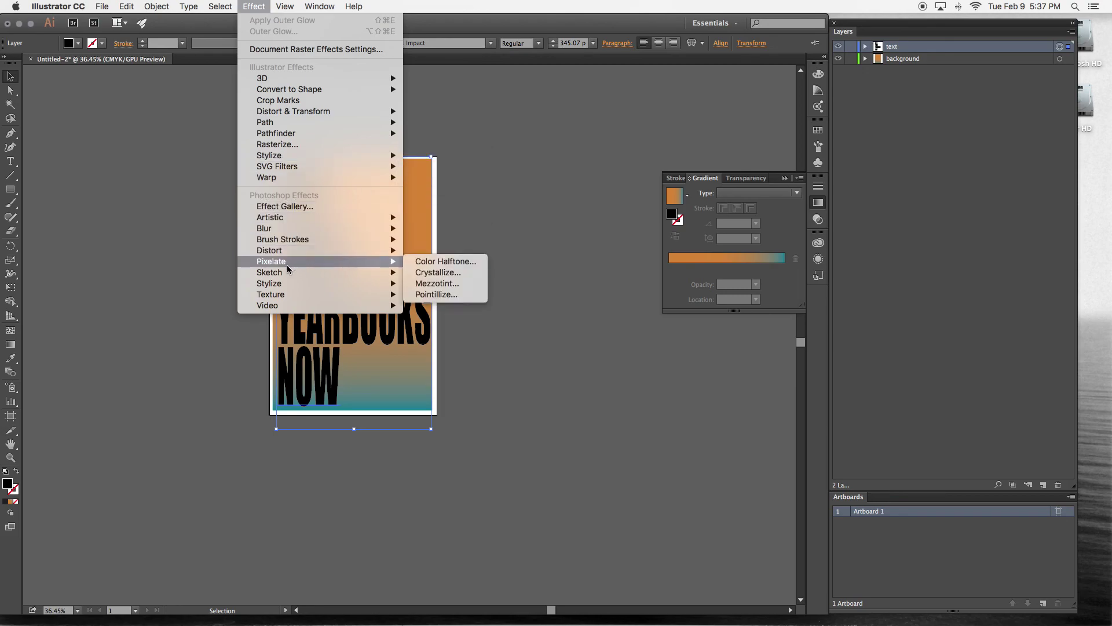
pyautogui.click(293, 6)
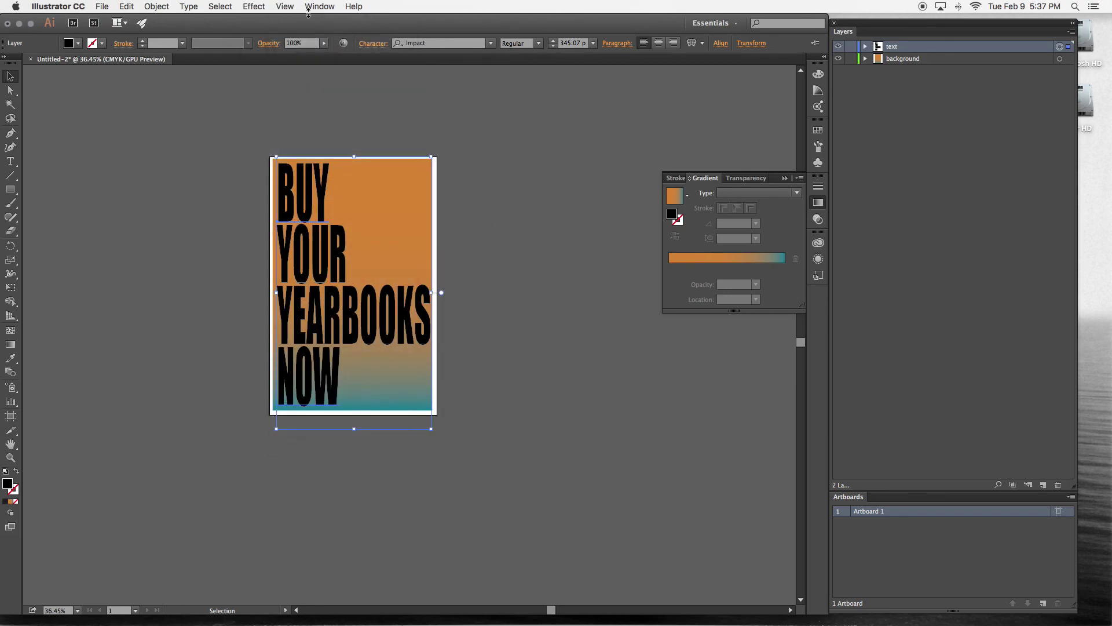
pyautogui.click(521, 274)
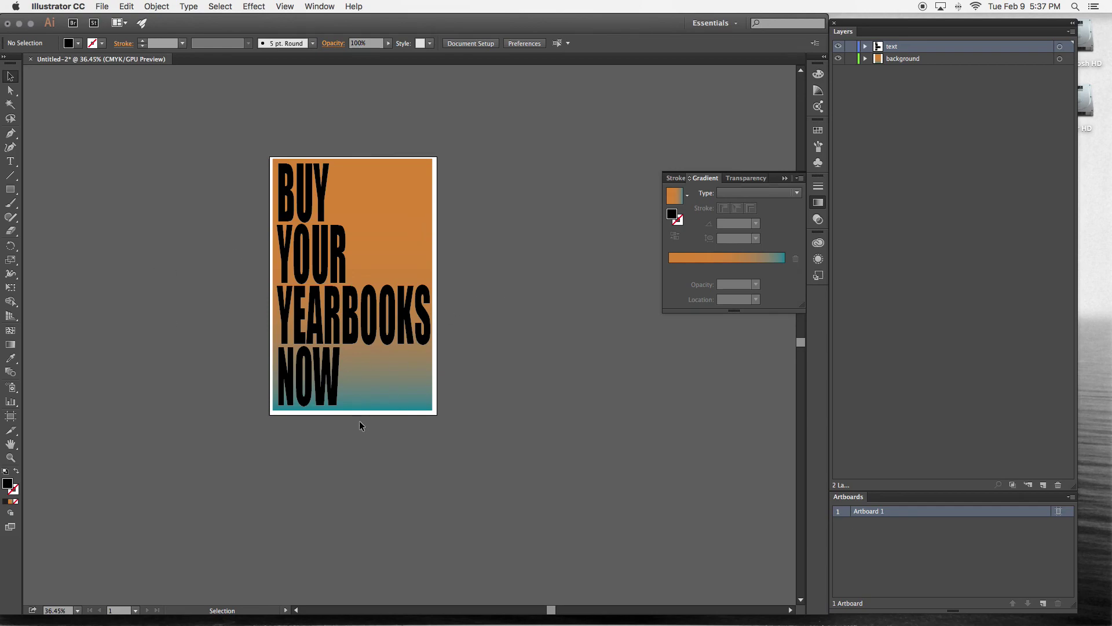